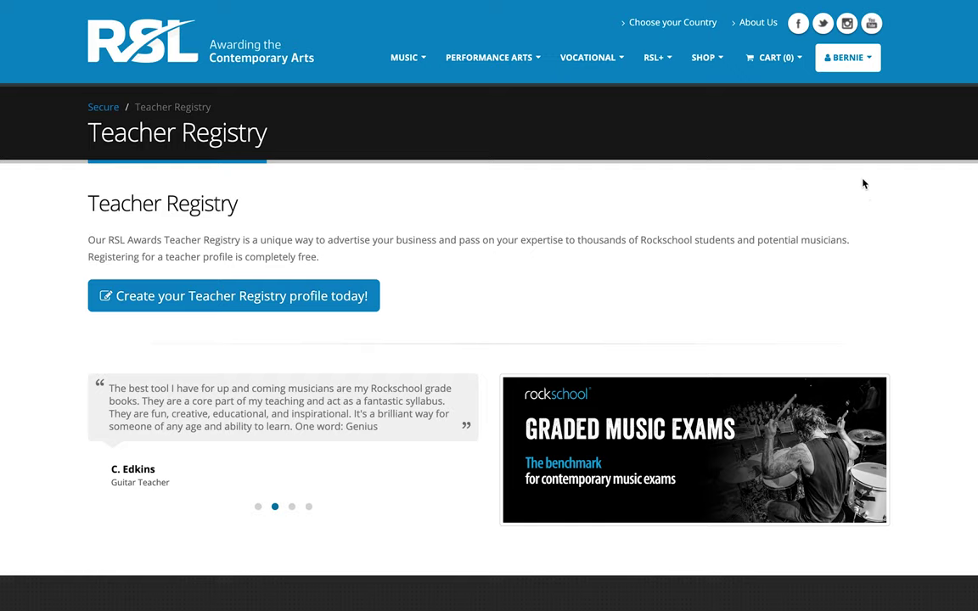
Start a new profile with the 'Create your Teacher Registry profile today!' button.
{"action": "mouse_move", "coordinate": [847, 75]}
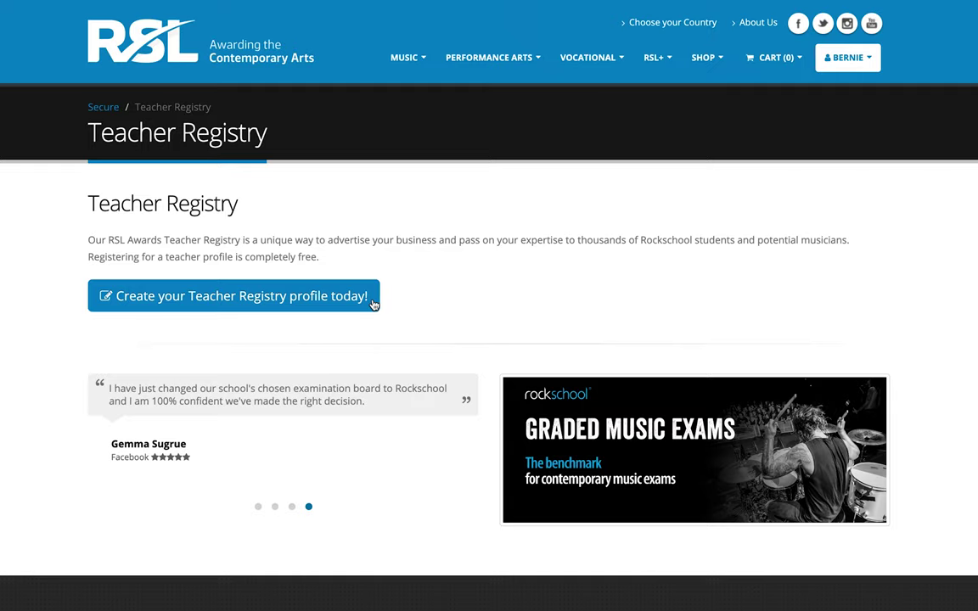
{"action": "left_click", "coordinate": [373, 303]}
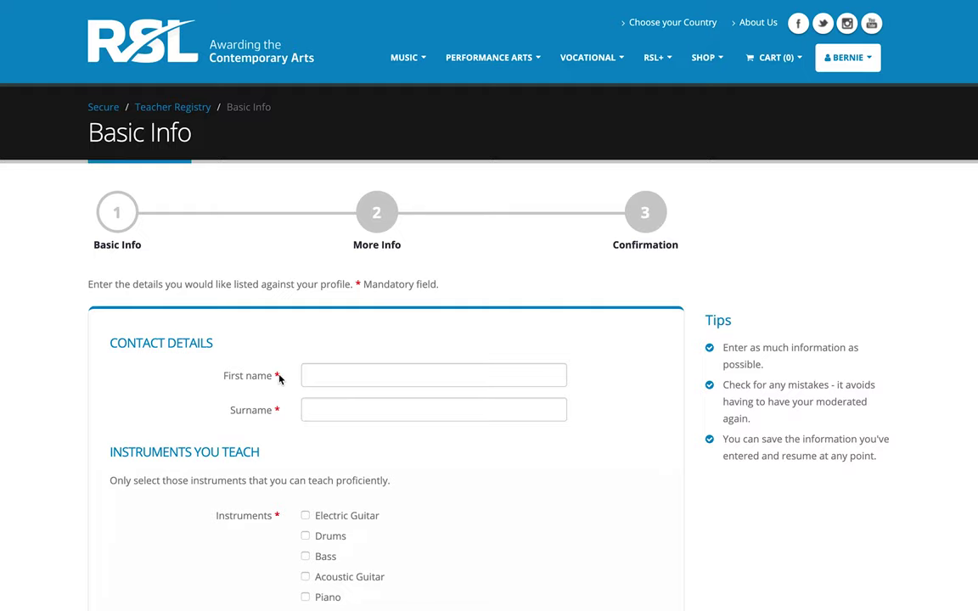
Scroll through the blank Basic Info form's contact, instrument and lesson-fee sections.
{"action": "scroll", "coordinate": [279, 378], "scroll_direction": "down", "scroll_amount": 4}
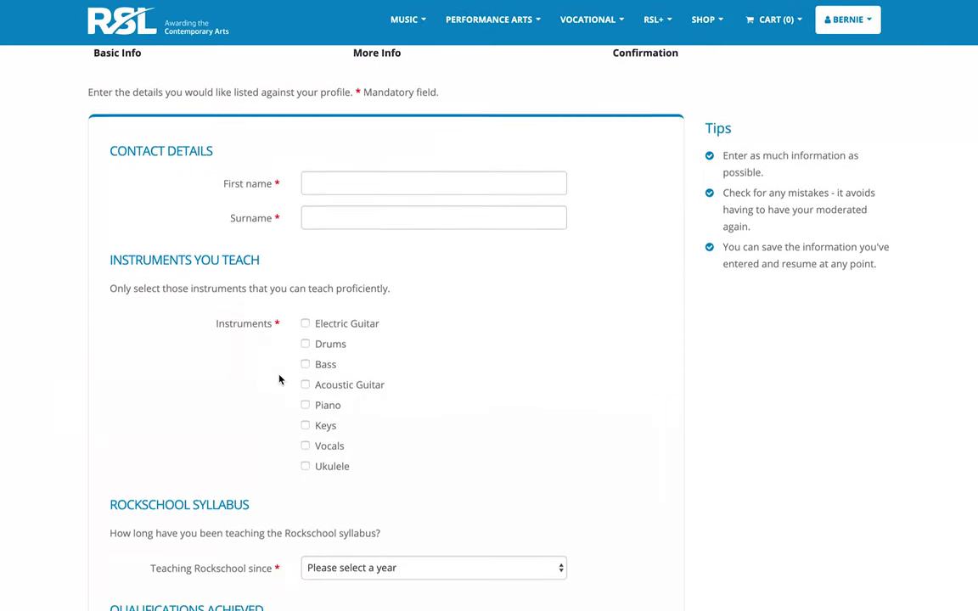
{"action": "scroll", "coordinate": [279, 379], "scroll_direction": "down", "scroll_amount": 3}
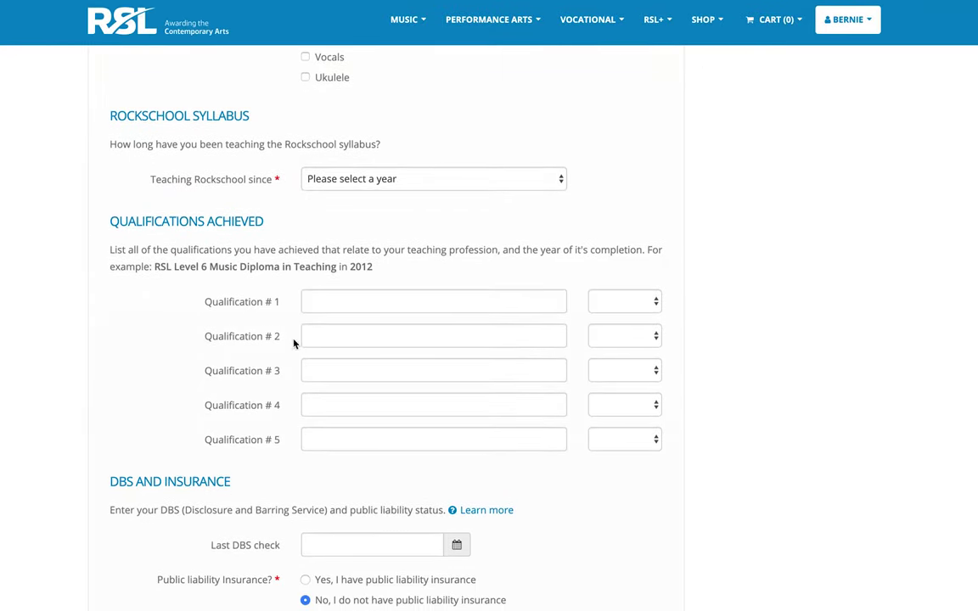
{"action": "scroll", "coordinate": [274, 332], "scroll_direction": "down", "scroll_amount": 2}
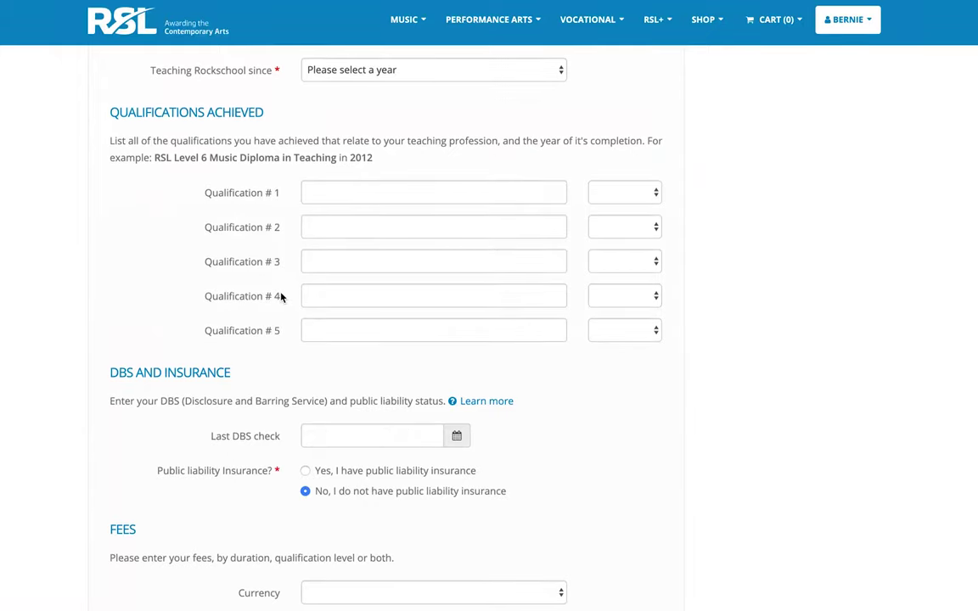
{"action": "scroll", "coordinate": [281, 296], "scroll_direction": "down", "scroll_amount": 3}
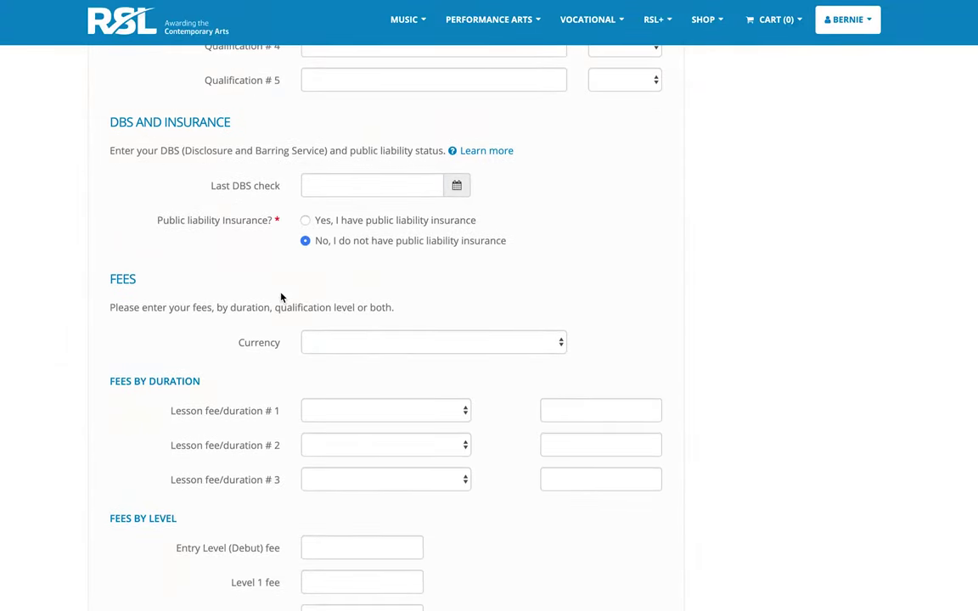
{"action": "scroll", "coordinate": [281, 296], "scroll_direction": "down", "scroll_amount": 3}
{"action": "scroll", "coordinate": [281, 296], "scroll_direction": "down", "scroll_amount": 1}
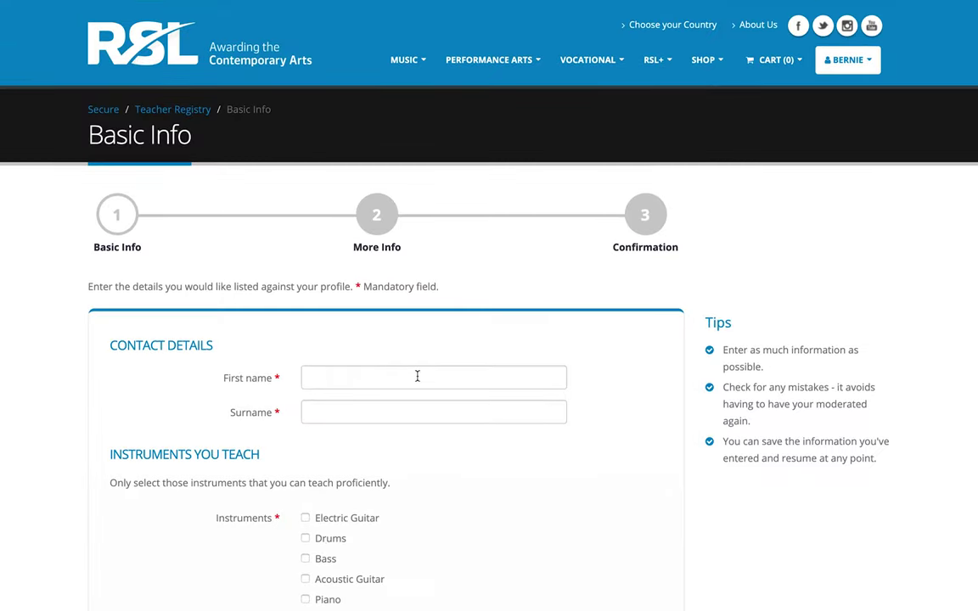
Enter the teacher's first name and surname, tick Electric and Acoustic Guitar, teaching since 2010.
{"action": "key", "text": "Tab"}
{"action": "scroll", "coordinate": [452, 484], "scroll_direction": "down", "scroll_amount": 2}
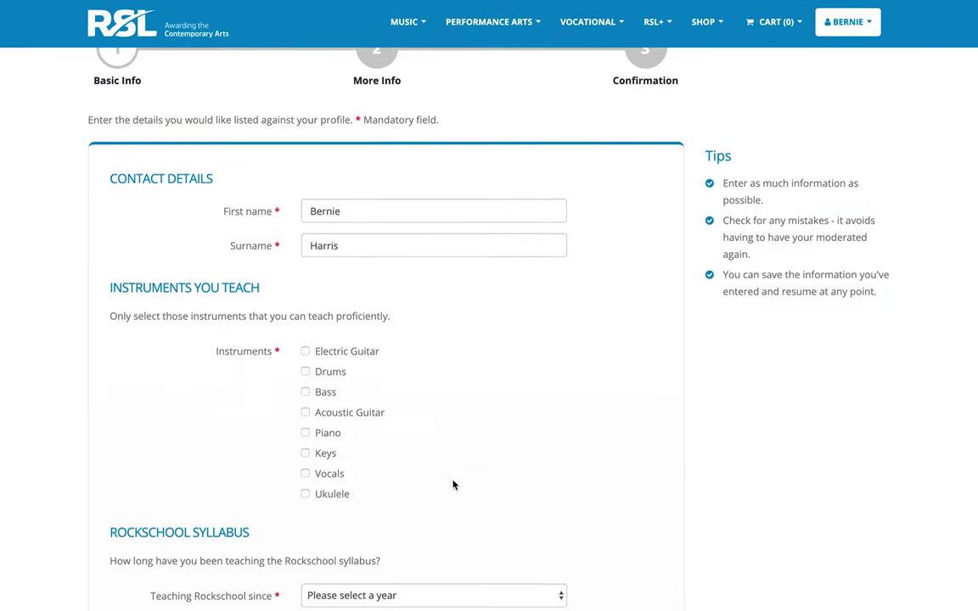
{"action": "left_click", "coordinate": [328, 349]}
{"action": "left_click", "coordinate": [336, 411]}
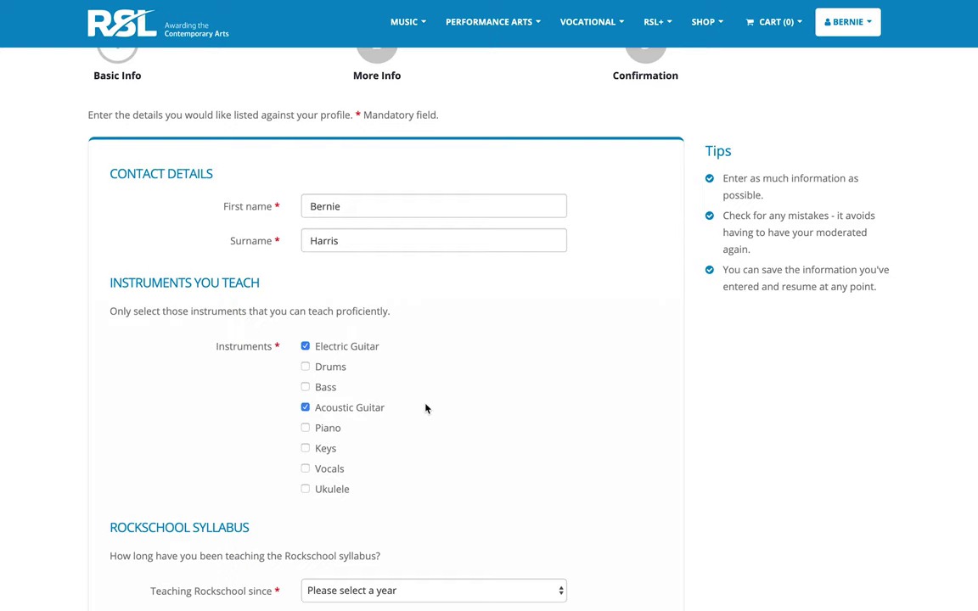
{"action": "scroll", "coordinate": [426, 409], "scroll_direction": "down", "scroll_amount": 2}
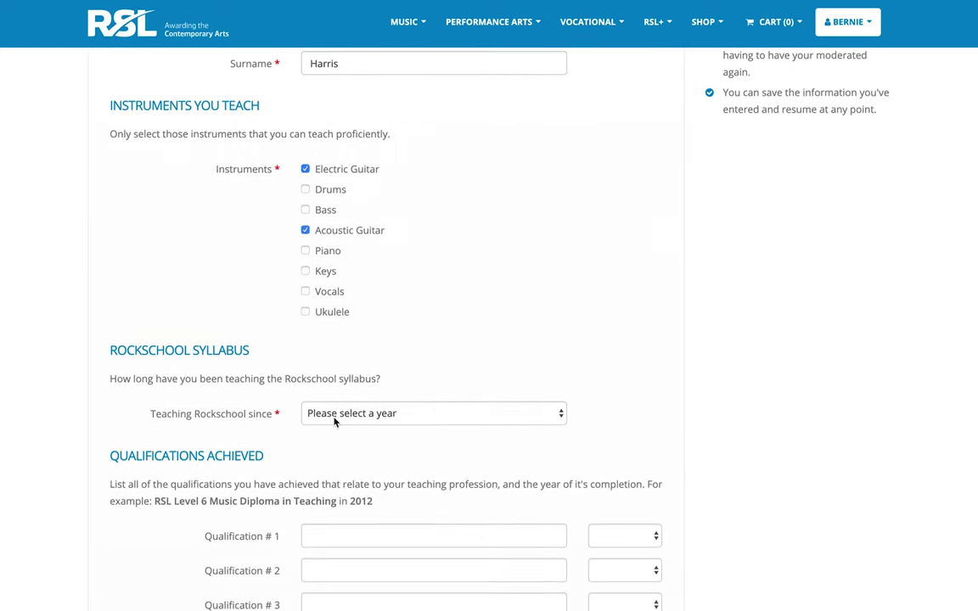
{"action": "left_click", "coordinate": [380, 422]}
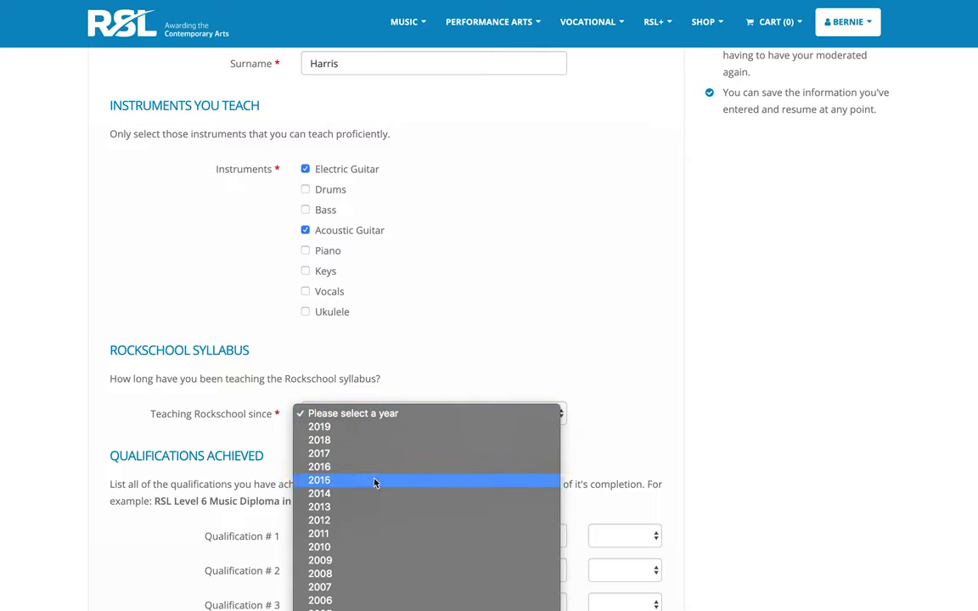
{"action": "left_click", "coordinate": [355, 551]}
Add qualifications Grade 8 in Acoustic Guitar (2014) and Bachelor in Music Education (2010).
{"action": "scroll", "coordinate": [567, 369], "scroll_direction": "down", "scroll_amount": 4}
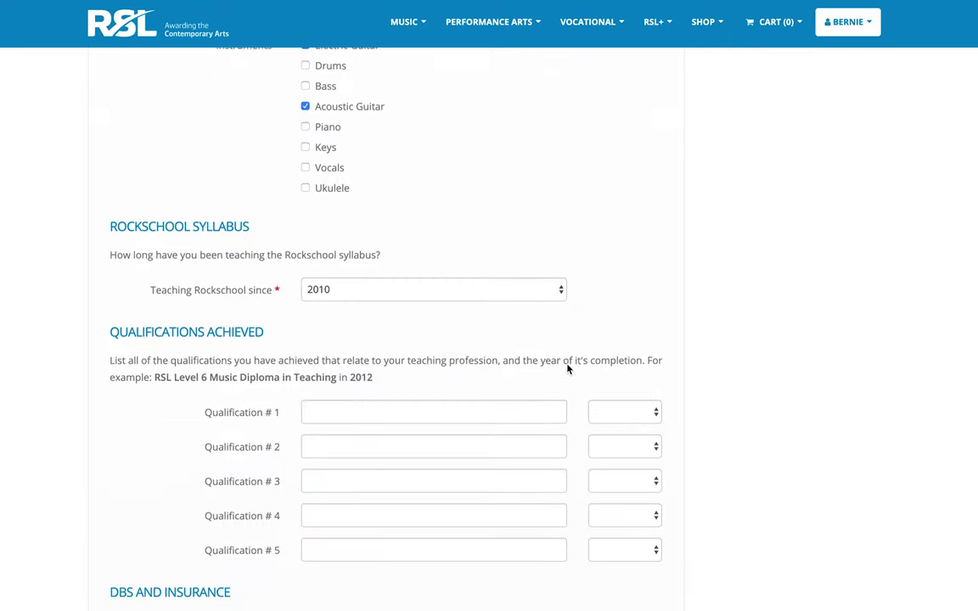
{"action": "scroll", "coordinate": [568, 365], "scroll_direction": "down", "scroll_amount": 2}
{"action": "left_click", "coordinate": [479, 300]}
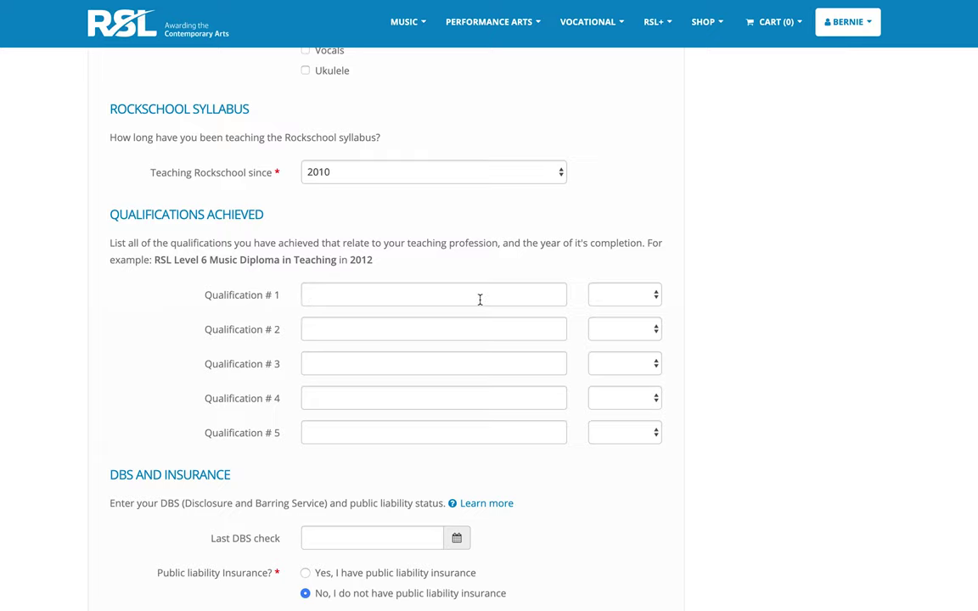
{"action": "type", "text": "Grade 8 in Acousti"}
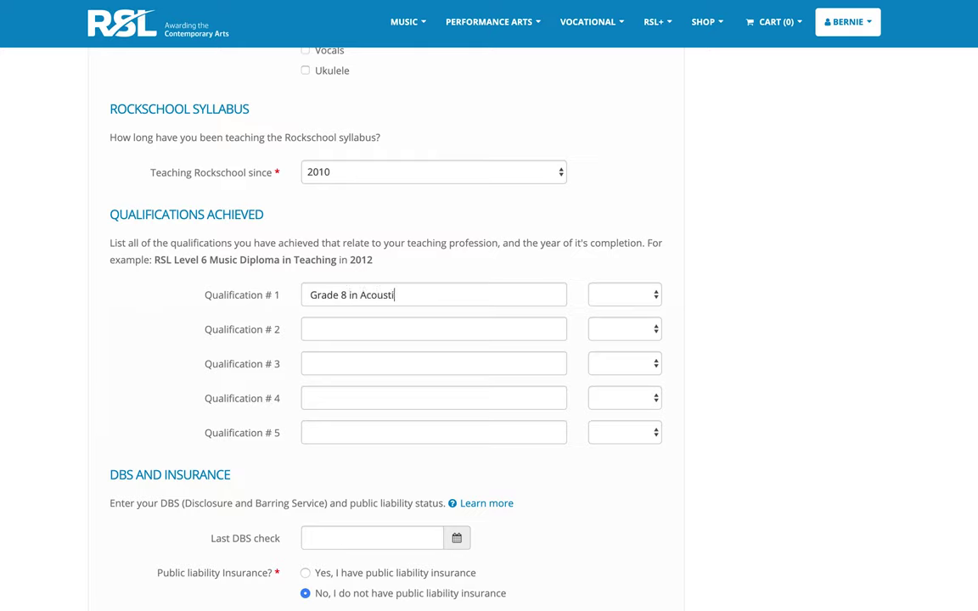
{"action": "type", "text": "c Guitar"}
{"action": "left_click", "coordinate": [656, 295]}
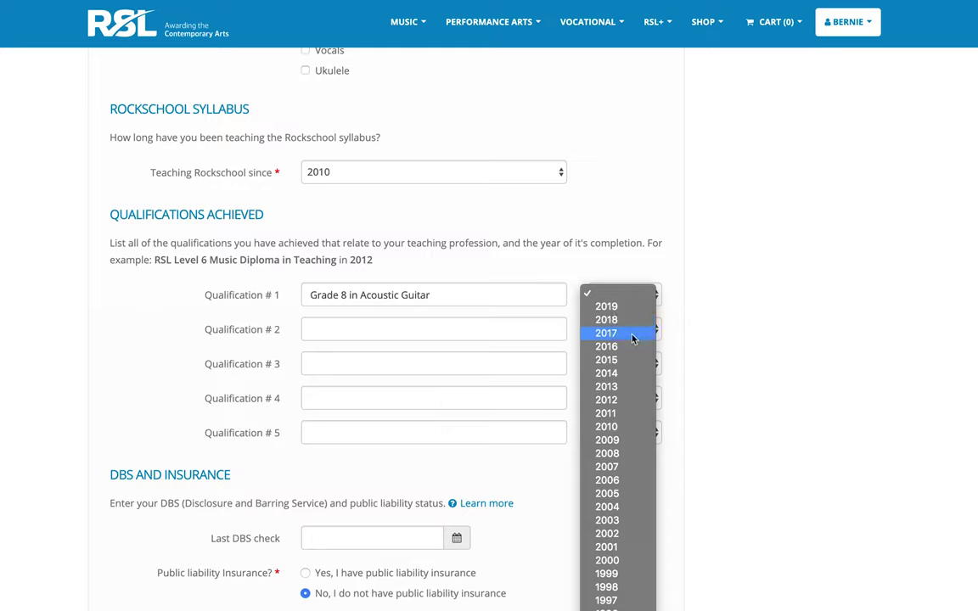
{"action": "left_click", "coordinate": [615, 377]}
{"action": "left_click", "coordinate": [484, 327]}
{"action": "type", "text": "Bachelor"}
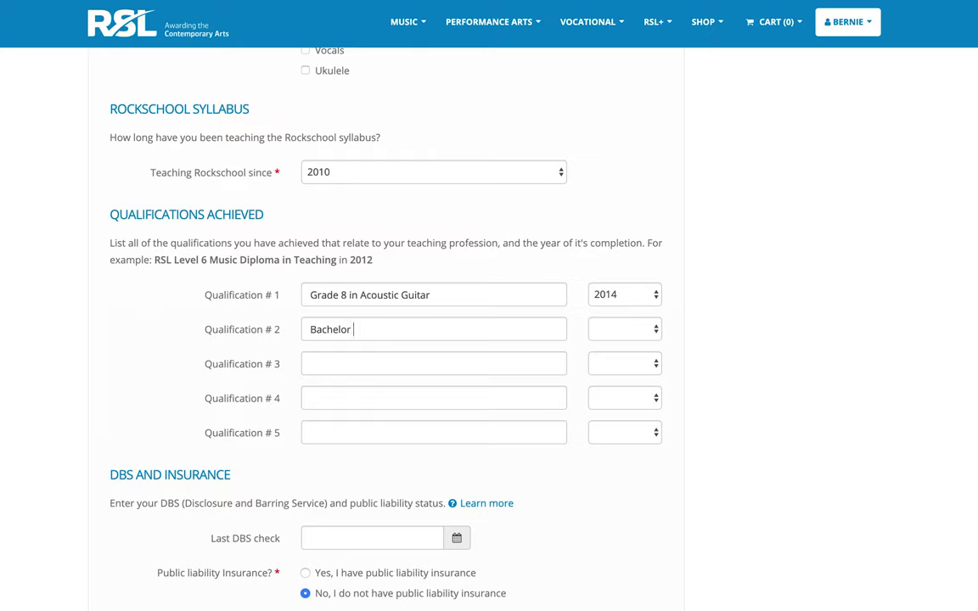
{"action": "type", "text": " in Music Education"}
{"action": "left_click", "coordinate": [599, 328]}
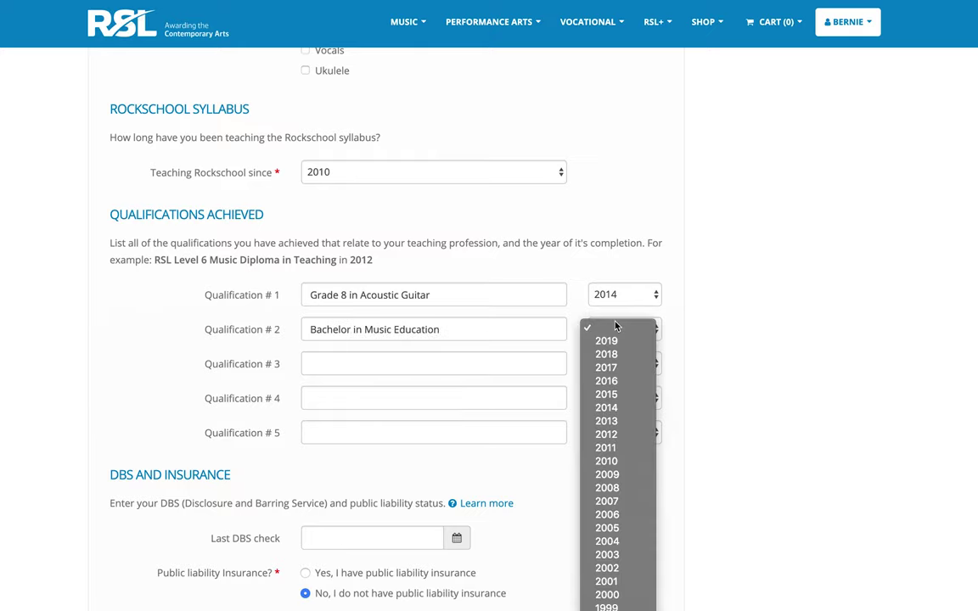
{"action": "left_click", "coordinate": [605, 461]}
{"action": "scroll", "coordinate": [578, 457], "scroll_direction": "down", "scroll_amount": 5}
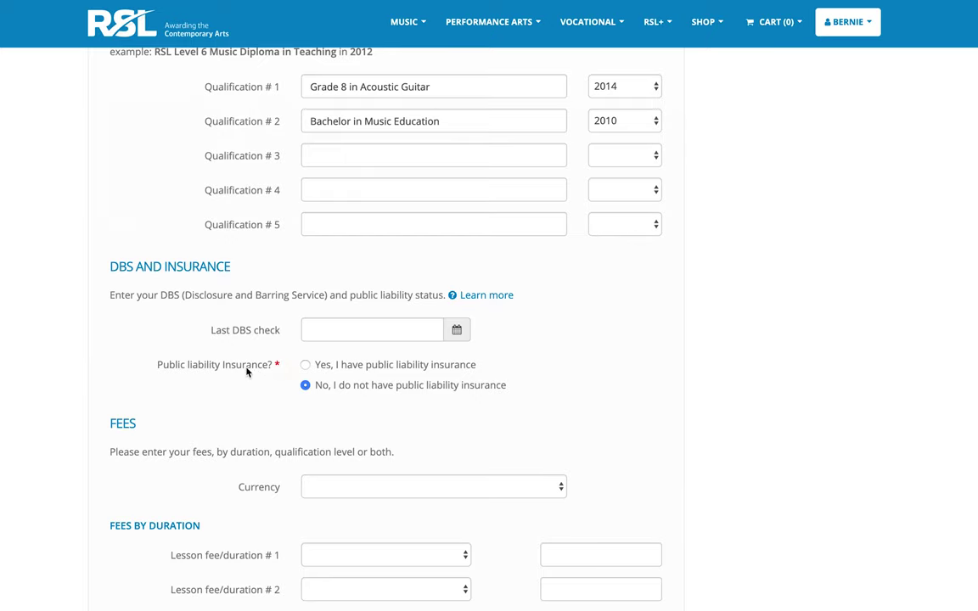
Declare public liability insurance is held and set the fee currency to Pound Sterling.
{"action": "scroll", "coordinate": [510, 348], "scroll_direction": "down", "scroll_amount": 2}
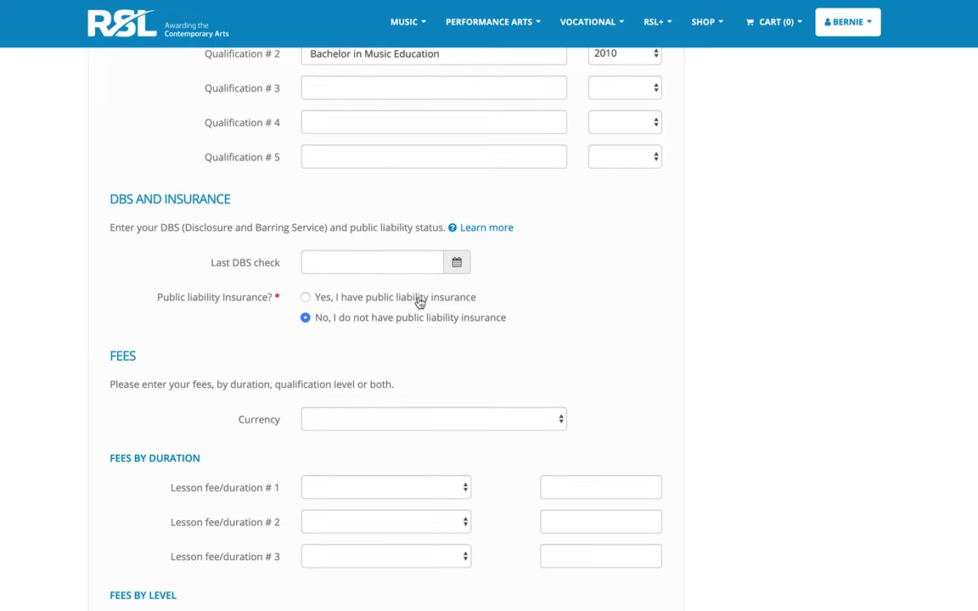
{"action": "left_click", "coordinate": [420, 303]}
{"action": "scroll", "coordinate": [546, 282], "scroll_direction": "down", "scroll_amount": 3}
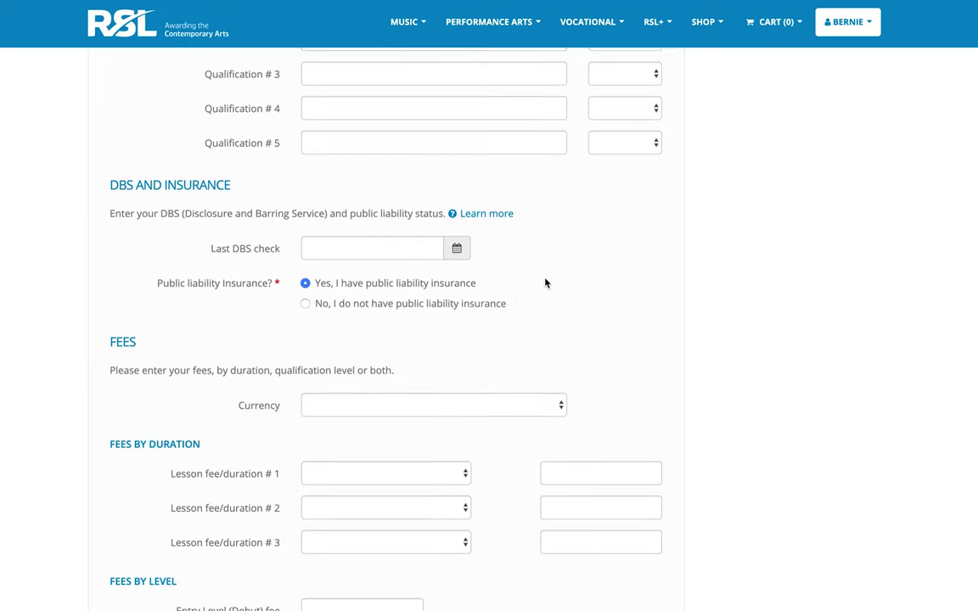
{"action": "scroll", "coordinate": [539, 280], "scroll_direction": "down", "scroll_amount": 1}
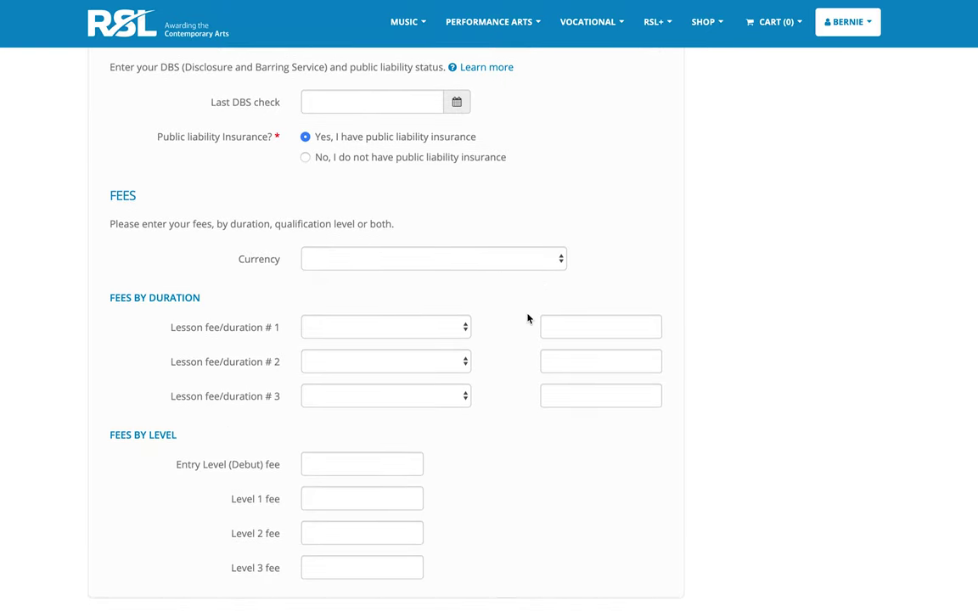
{"action": "left_click", "coordinate": [552, 265]}
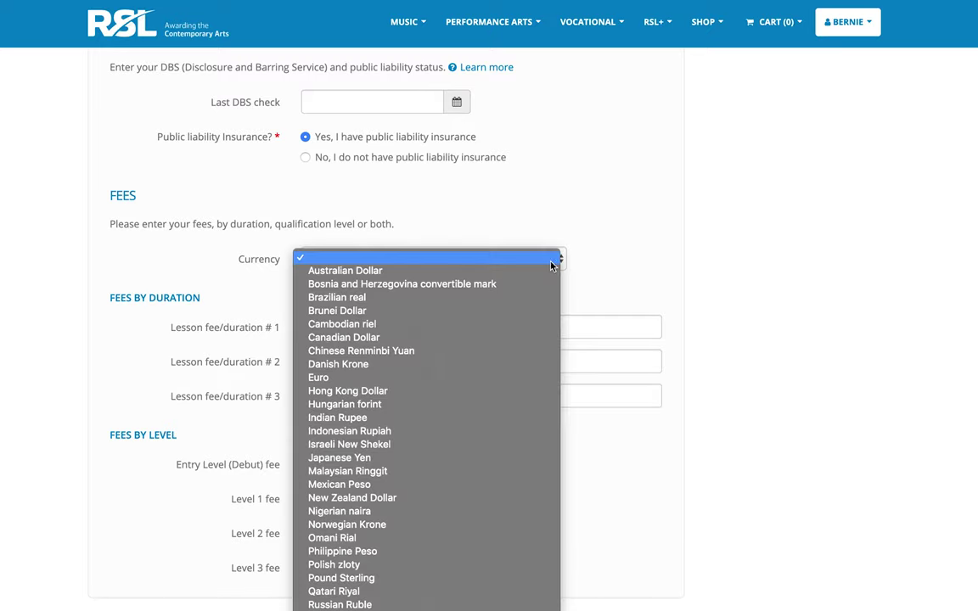
{"action": "left_click", "coordinate": [421, 578]}
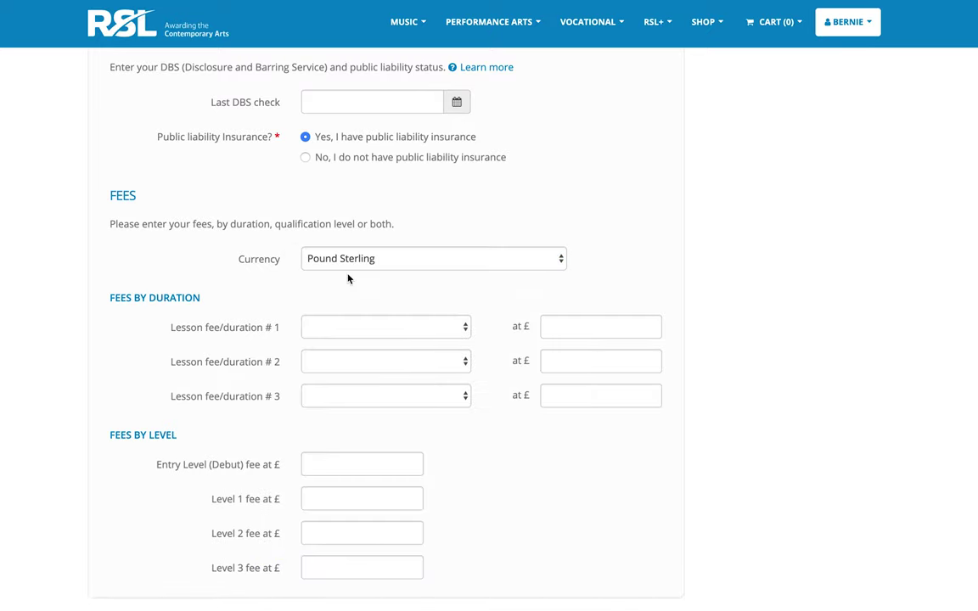
Set fees of £20 for 30 minutes and £30 for 60 minutes, then continue to More Info.
{"action": "left_click", "coordinate": [374, 330]}
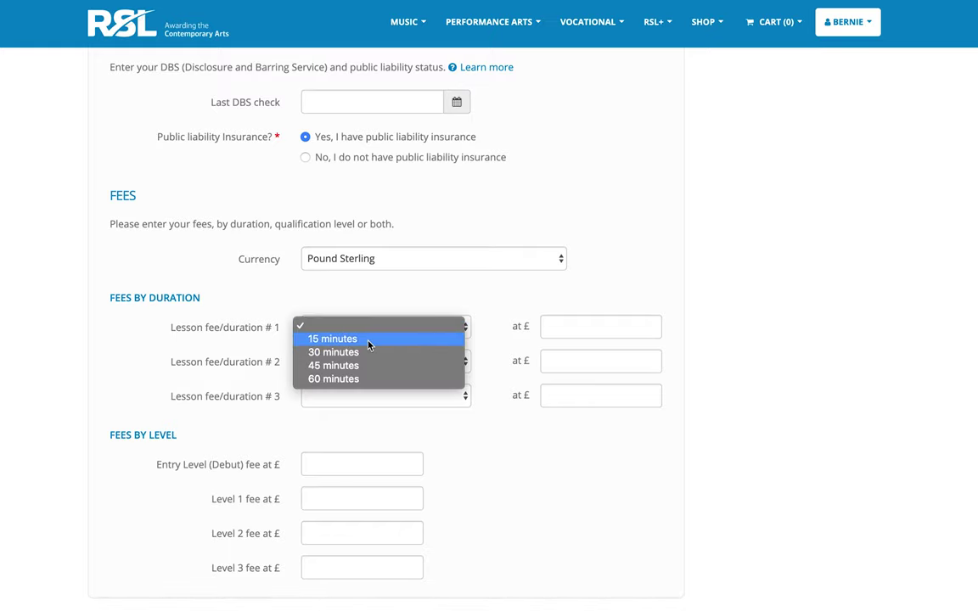
{"action": "left_click", "coordinate": [365, 353]}
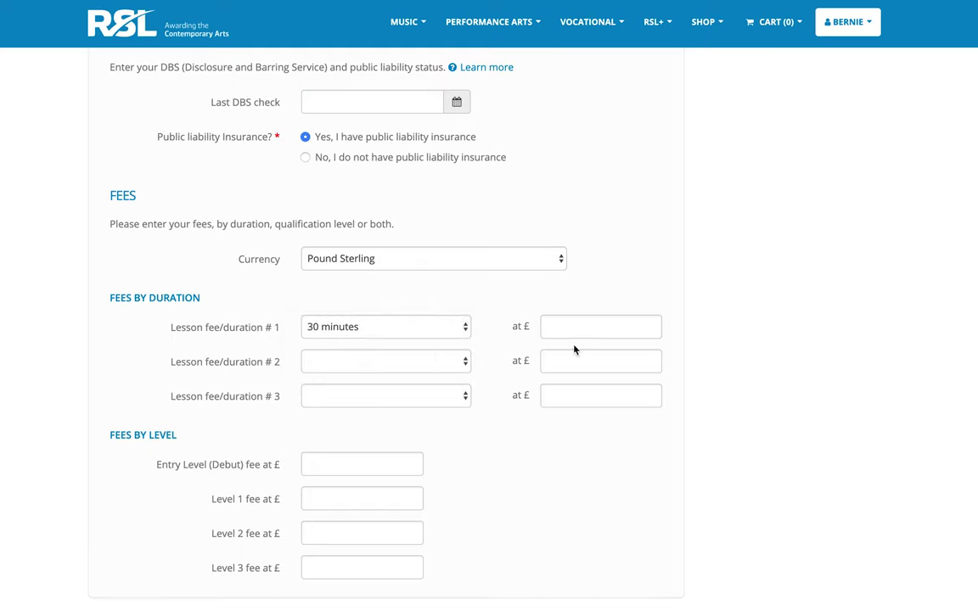
{"action": "type", "text": "20"}
{"action": "left_click", "coordinate": [409, 366]}
{"action": "left_click", "coordinate": [383, 414]}
{"action": "left_click", "coordinate": [573, 362]}
{"action": "type", "text": "30"}
{"action": "left_click", "coordinate": [416, 397]}
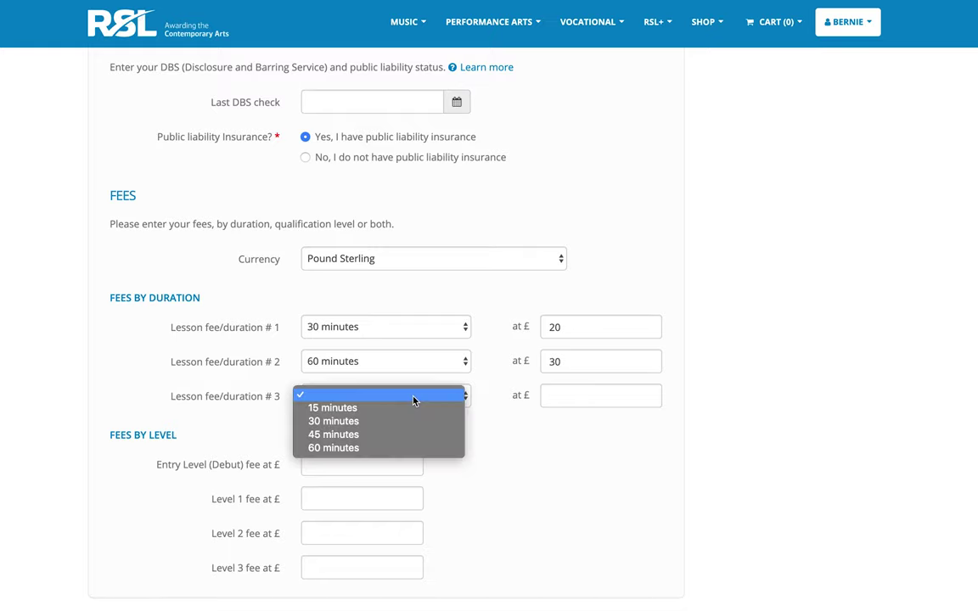
{"action": "left_click", "coordinate": [582, 401]}
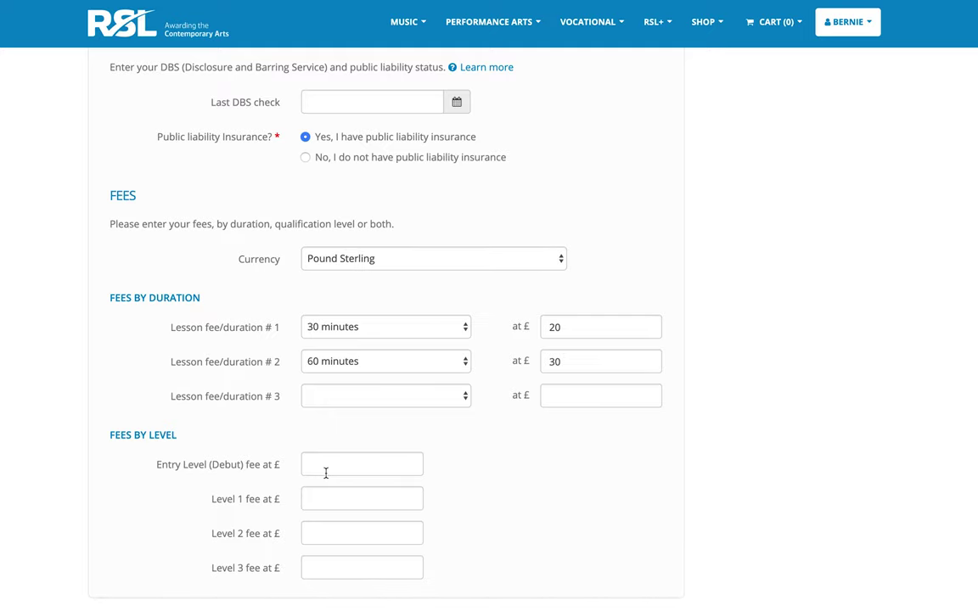
{"action": "scroll", "coordinate": [563, 489], "scroll_direction": "down", "scroll_amount": 1}
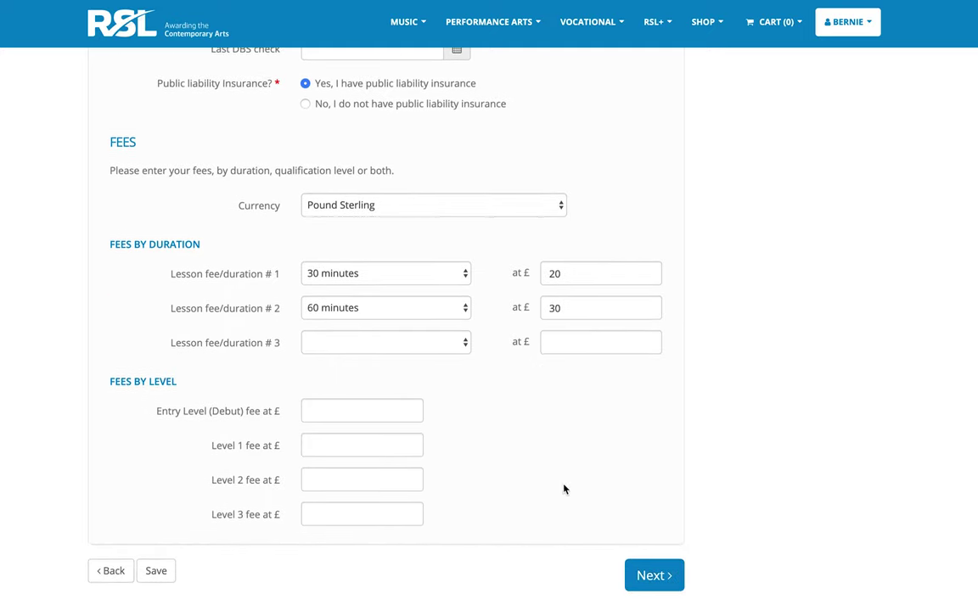
{"action": "left_click", "coordinate": [675, 579]}
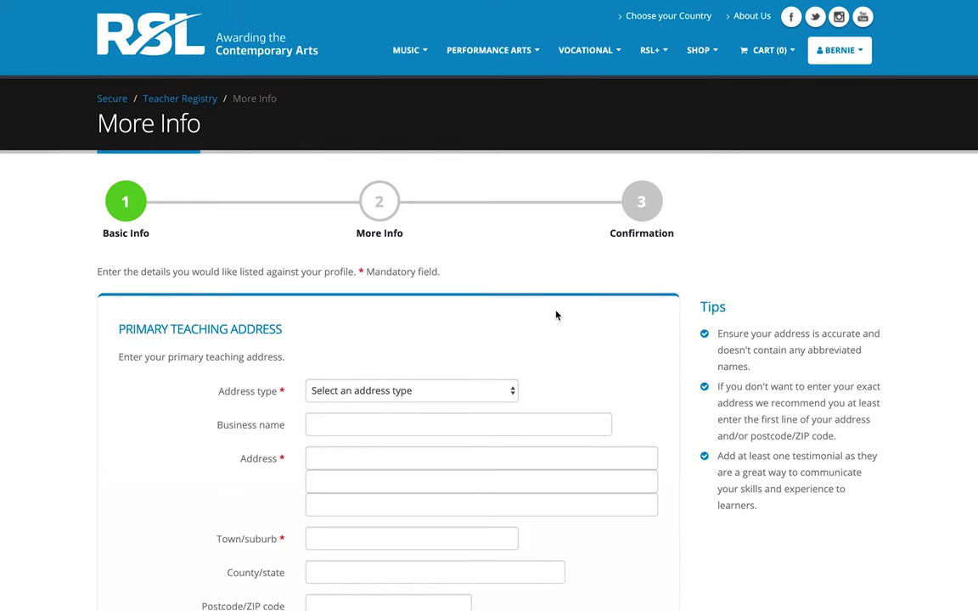
Choose Business as the address type and enter the business name and address details.
{"action": "scroll", "coordinate": [556, 315], "scroll_direction": "down", "scroll_amount": 2}
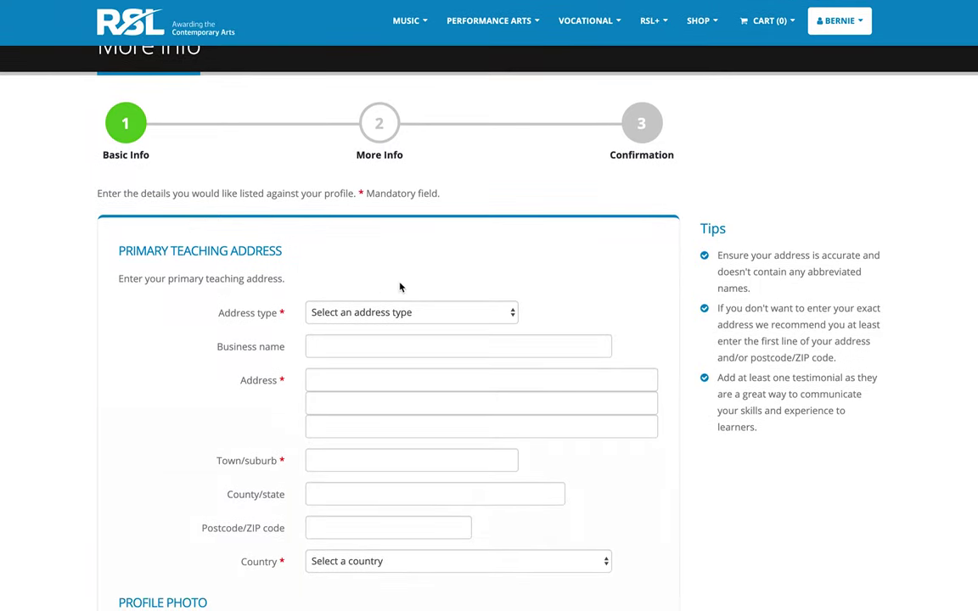
{"action": "left_click", "coordinate": [459, 310]}
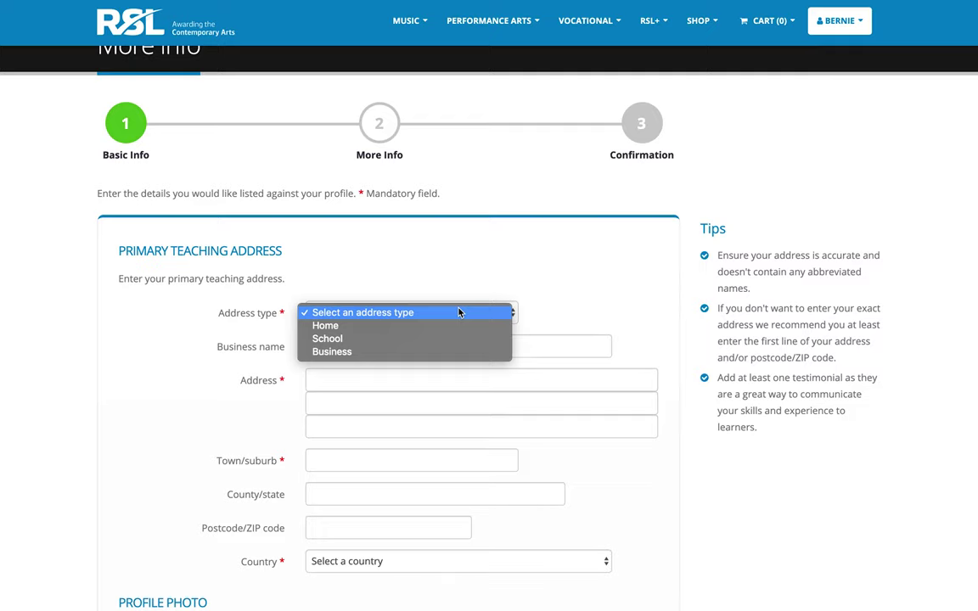
{"action": "left_click", "coordinate": [415, 353]}
{"action": "left_click", "coordinate": [391, 348]}
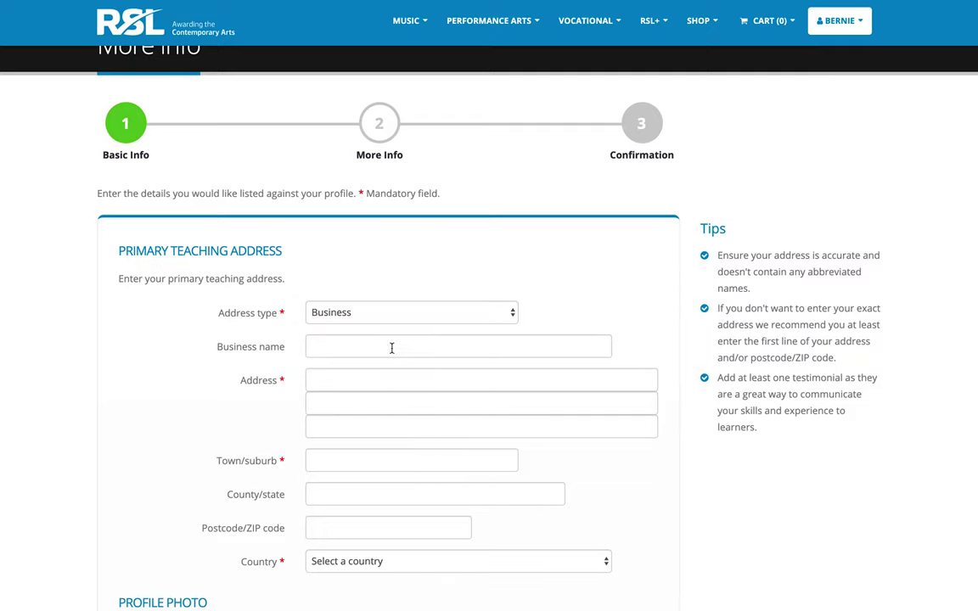
{"action": "type", "text": "Bernie's Music House"}
{"action": "key", "text": "Tab"}
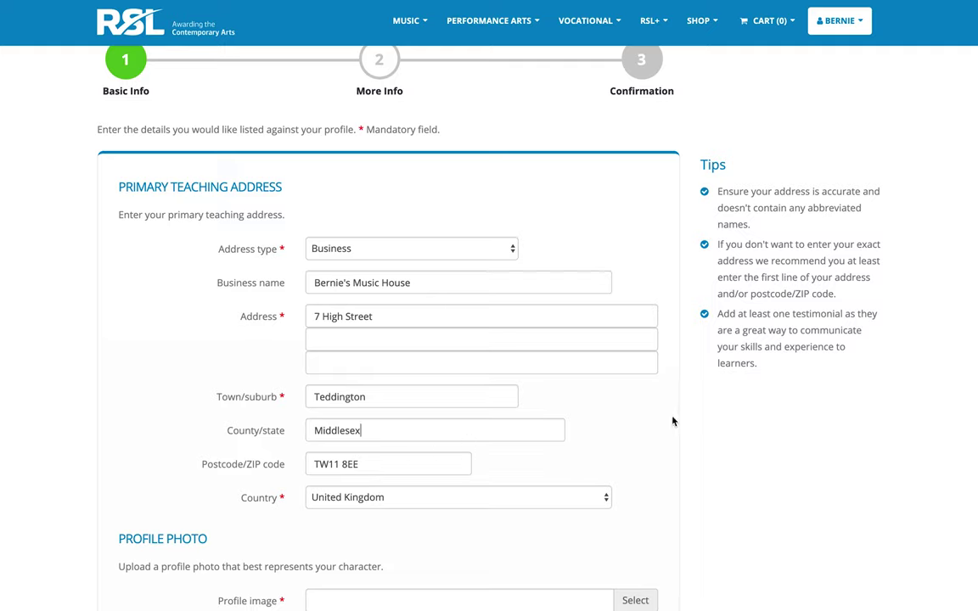
{"action": "scroll", "coordinate": [672, 421], "scroll_direction": "down", "scroll_amount": 5}
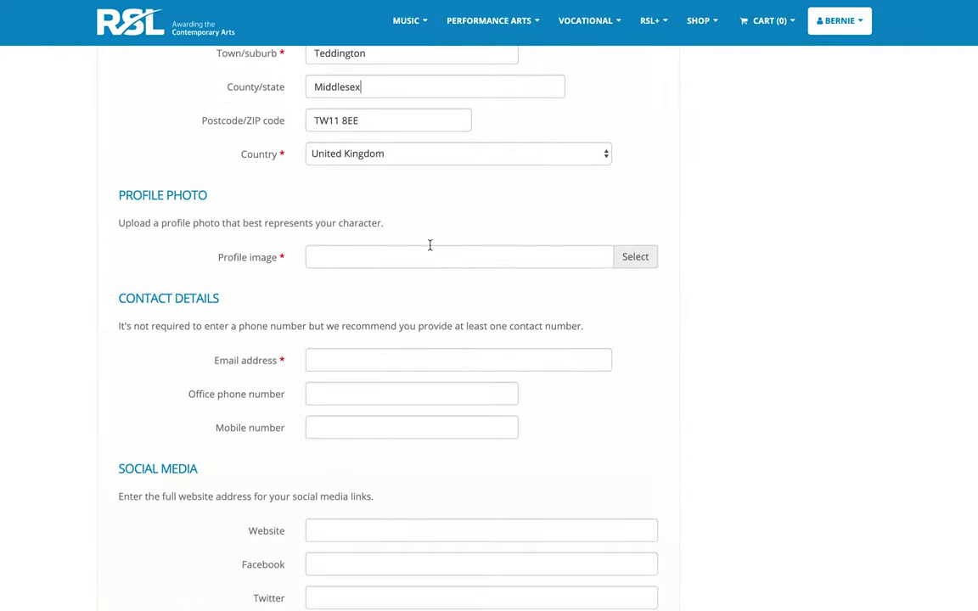
{"action": "left_click", "coordinate": [632, 259]}
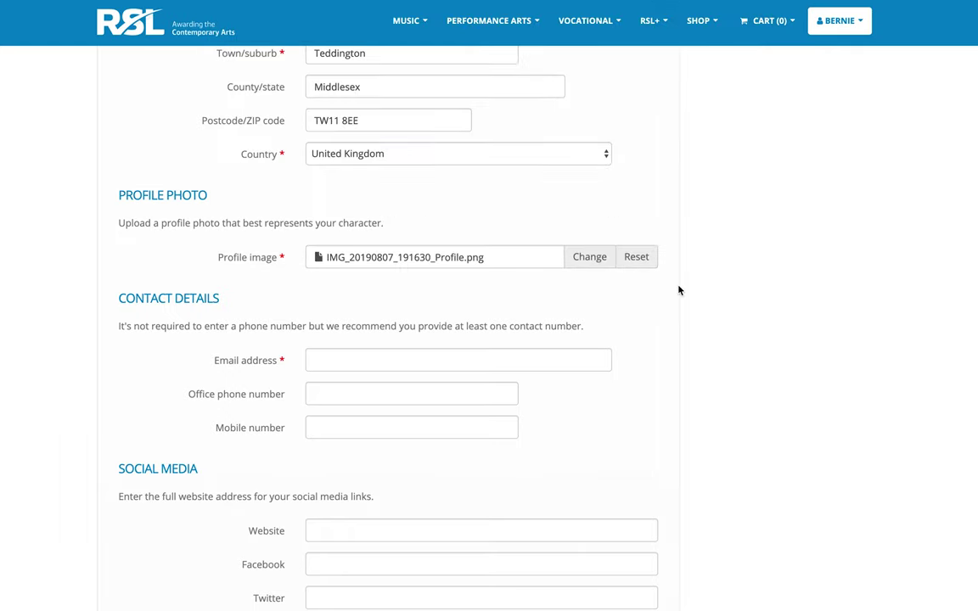
Enter the teacher's contact e-mail address and mobile number.
{"action": "scroll", "coordinate": [678, 290], "scroll_direction": "down", "scroll_amount": 2}
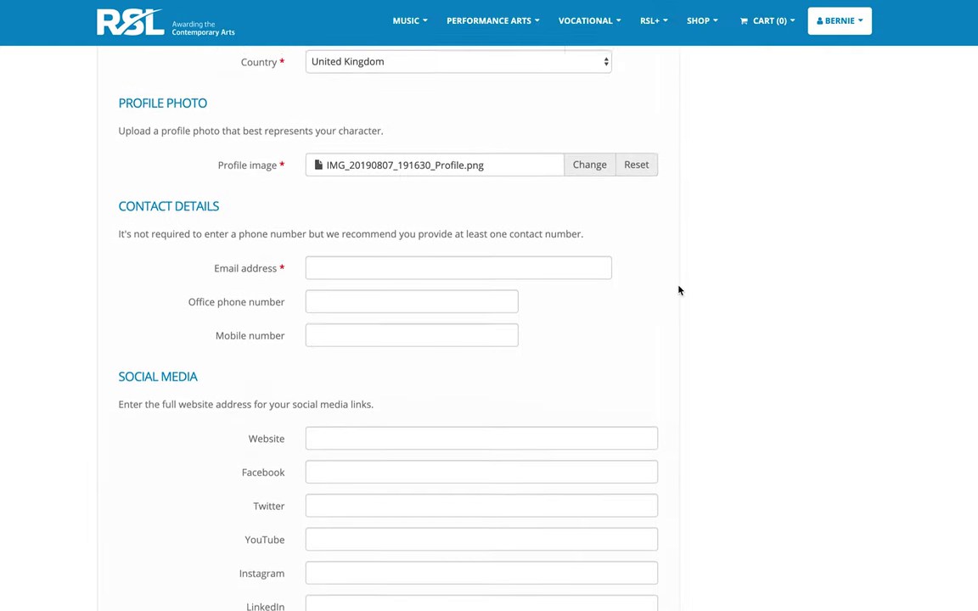
{"action": "scroll", "coordinate": [678, 291], "scroll_direction": "down", "scroll_amount": 1}
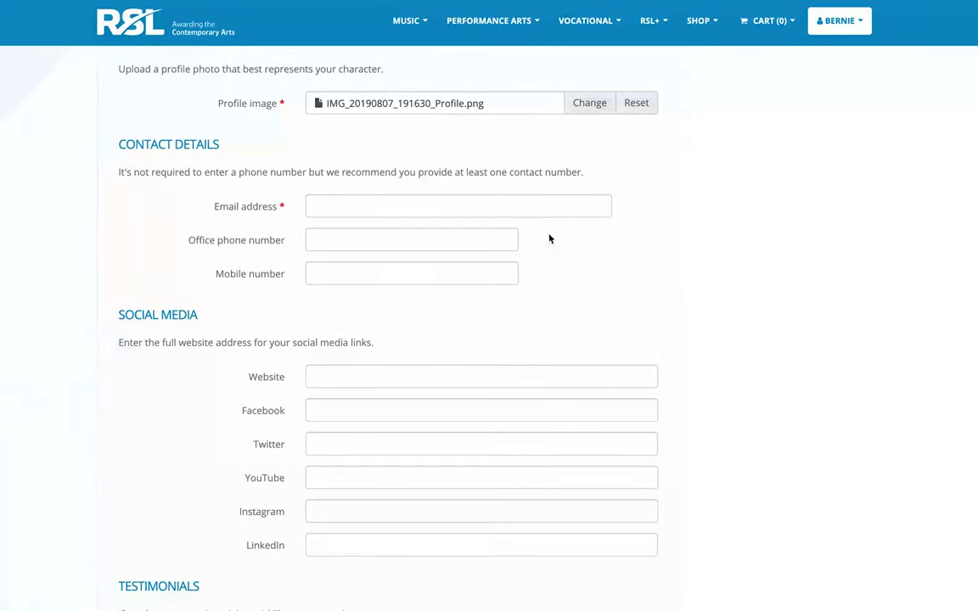
{"action": "left_click", "coordinate": [486, 213]}
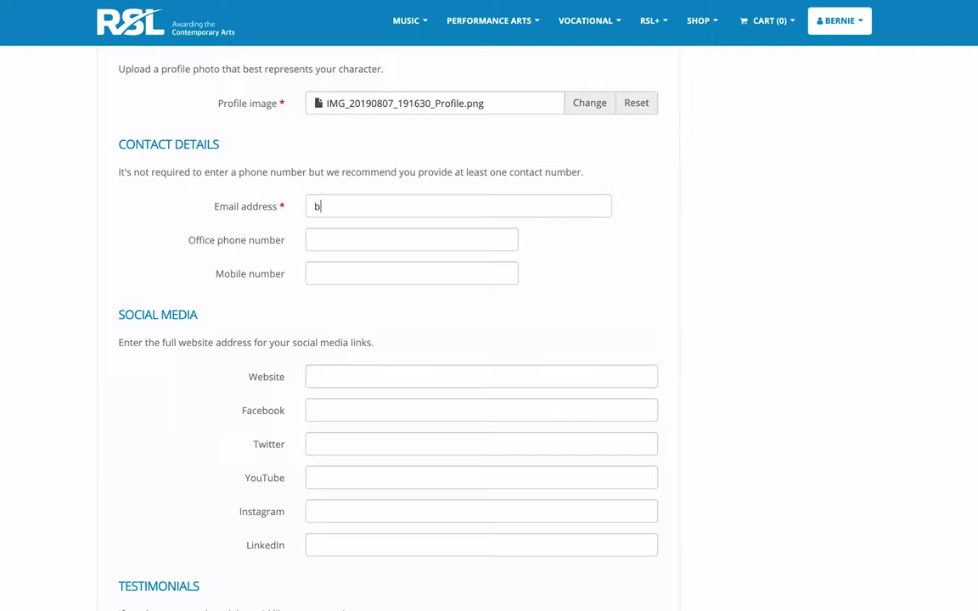
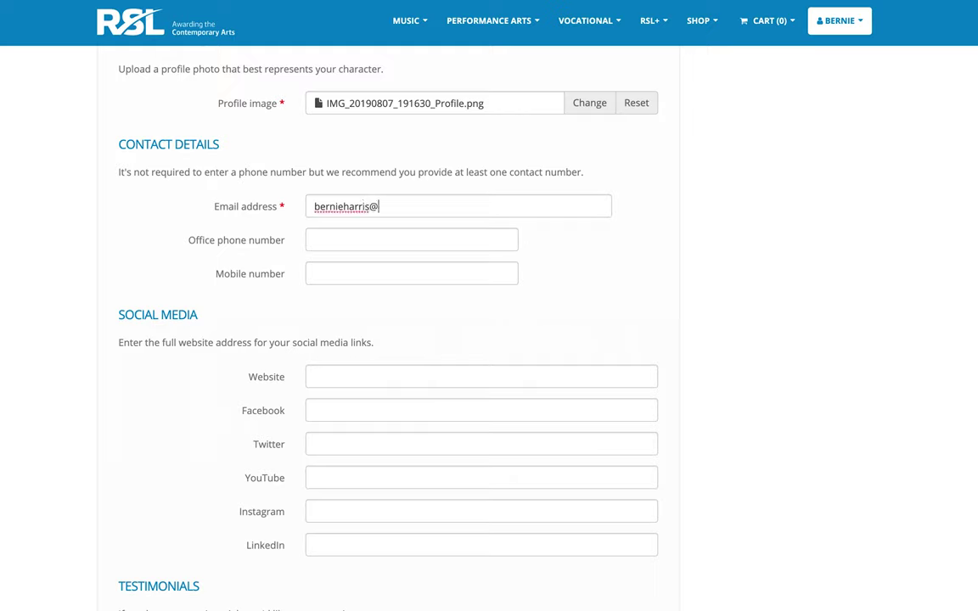
{"action": "left_click", "coordinate": [387, 278]}
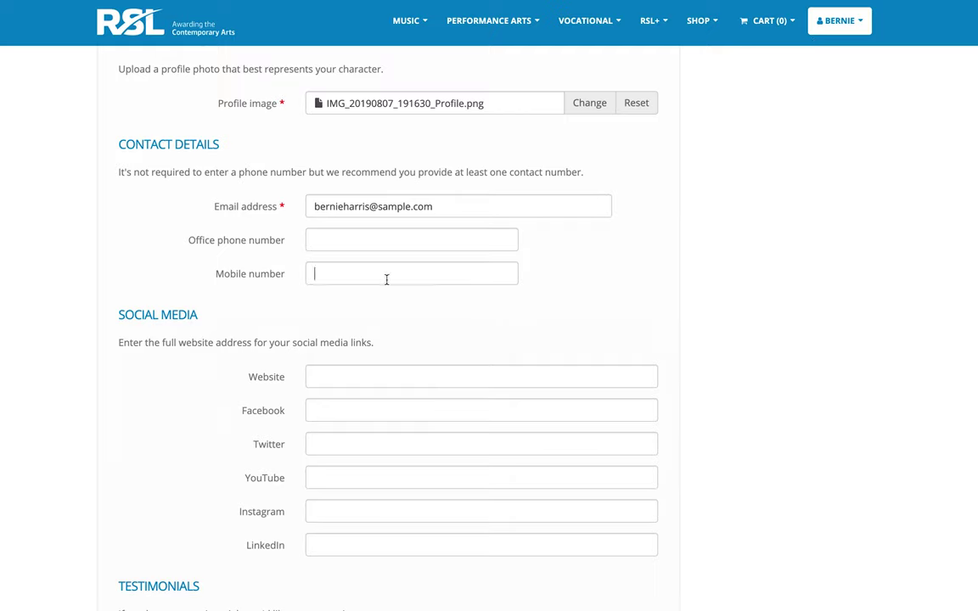
{"action": "scroll", "coordinate": [665, 350], "scroll_direction": "down", "scroll_amount": 3}
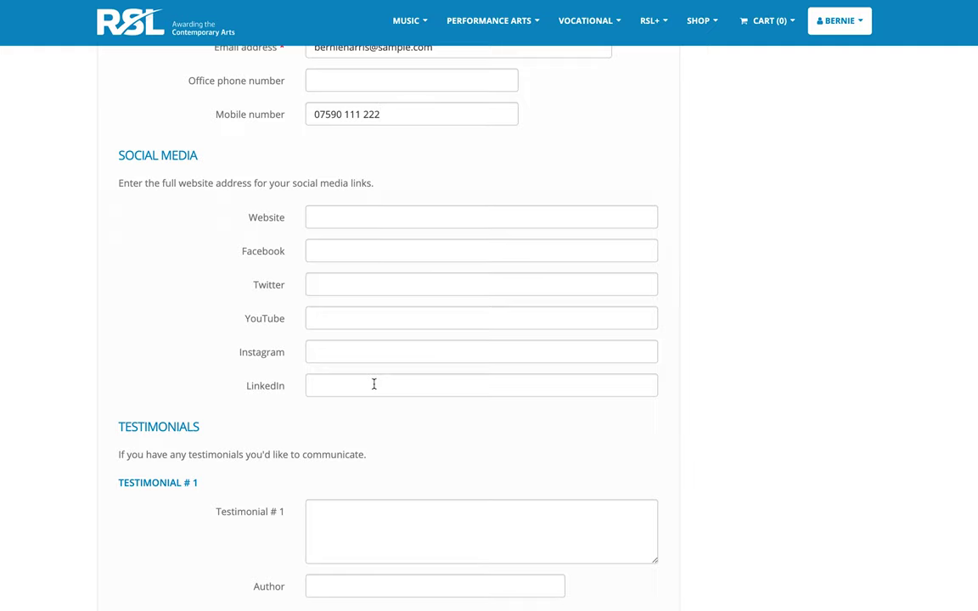
Paste the first testimonial text and enter its author's name.
{"action": "scroll", "coordinate": [409, 501], "scroll_direction": "down", "scroll_amount": 2}
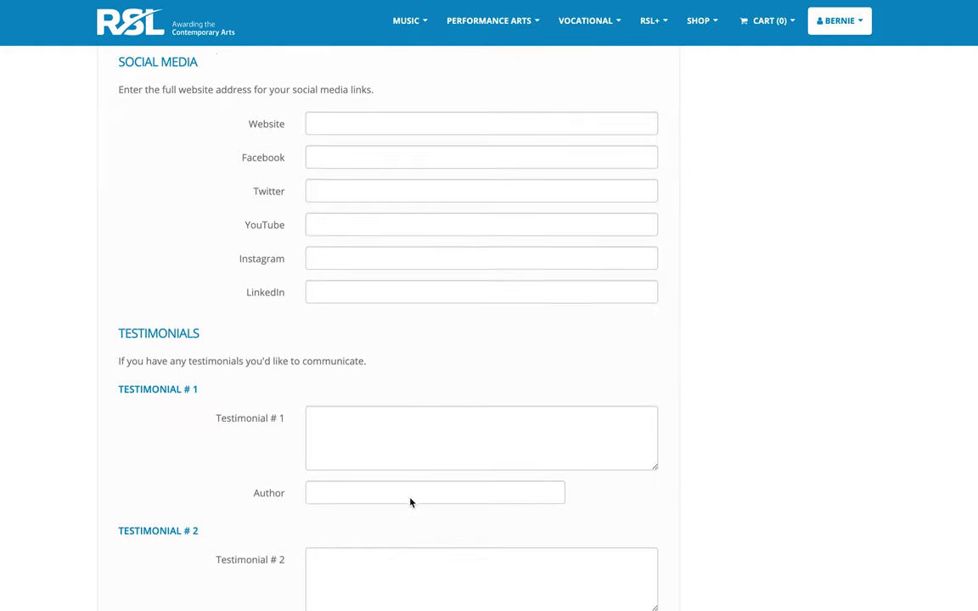
{"action": "scroll", "coordinate": [409, 502], "scroll_direction": "down", "scroll_amount": 2}
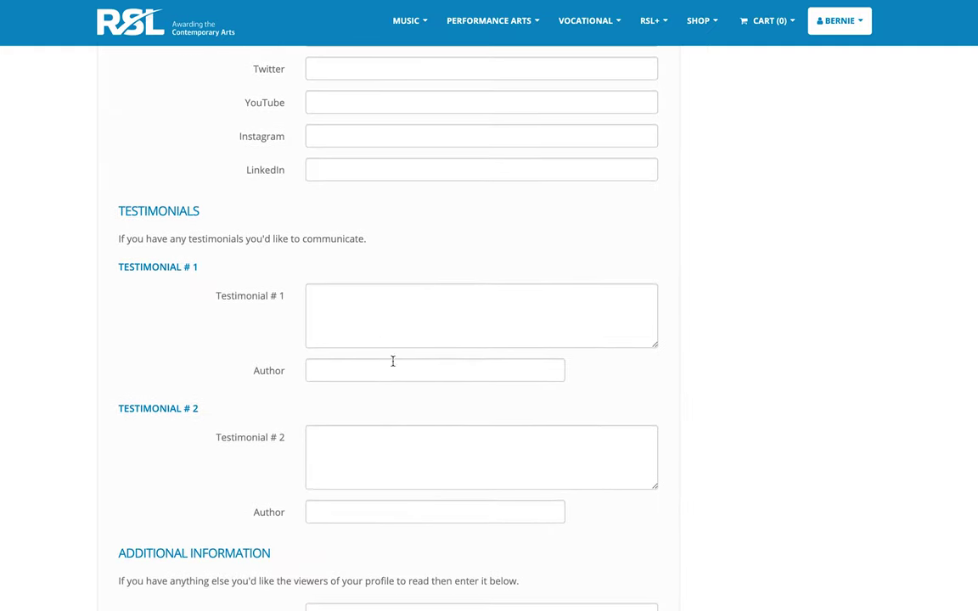
{"action": "left_click", "coordinate": [488, 323]}
{"action": "key", "text": "ctrl+v"}
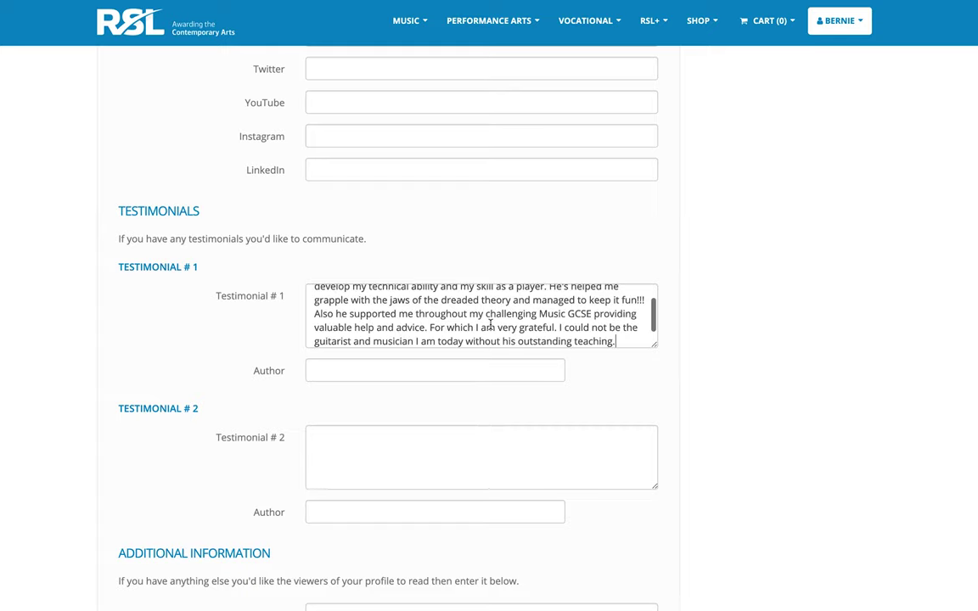
{"action": "left_click", "coordinate": [453, 366]}
Paste the additional information text and continue to the Confirmation step.
{"action": "scroll", "coordinate": [665, 397], "scroll_direction": "down", "scroll_amount": 5}
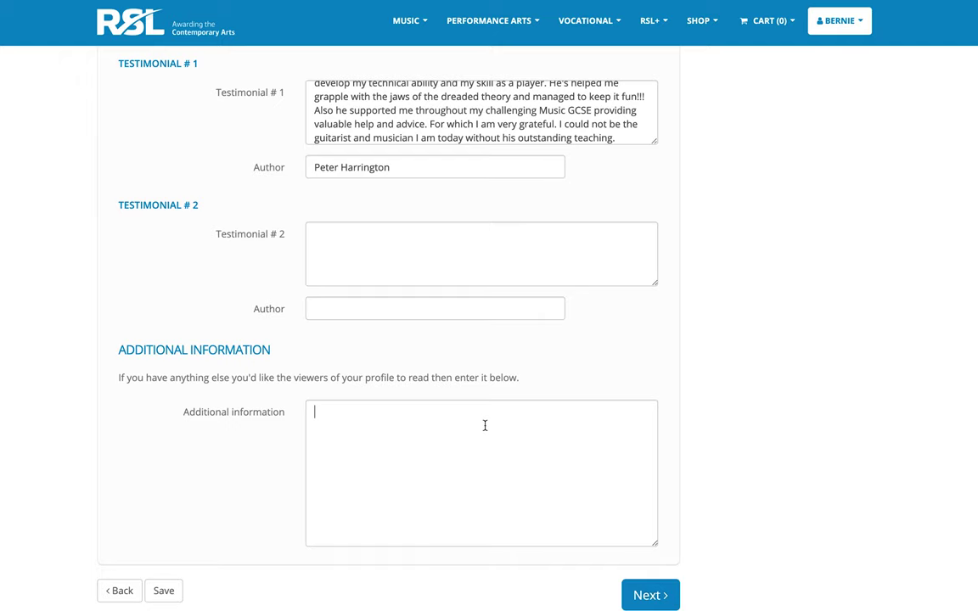
{"action": "type", "text": "I am based in the south-Wales were I now work as a full-time professional guitar tutor. I cater for all ages and abilities. I teach most styles of electric and acoustic. My specialism is progressive rock.  My approach to teaching is relaxed and considerate to students needs and goals, But my main objective is to make sure that all my students achieve their full potential in a comprehensive way. I will set short term goals throughout the term in were I will be introducing grade exams, this is where the student will have the opportunity to gain qualifications that will help motivate and gain confidence in playing guitar."}
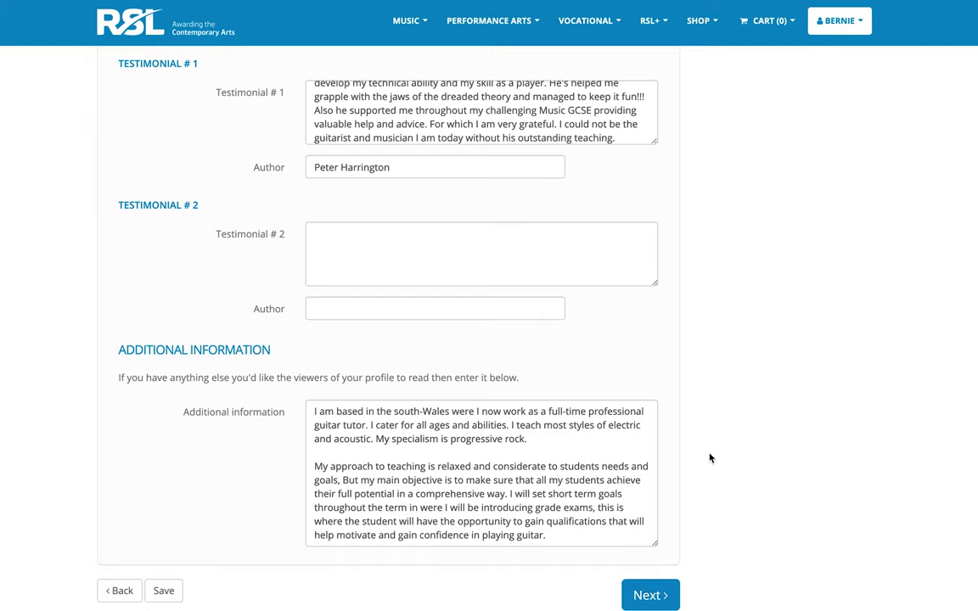
{"action": "scroll", "coordinate": [709, 459], "scroll_direction": "down", "scroll_amount": 2}
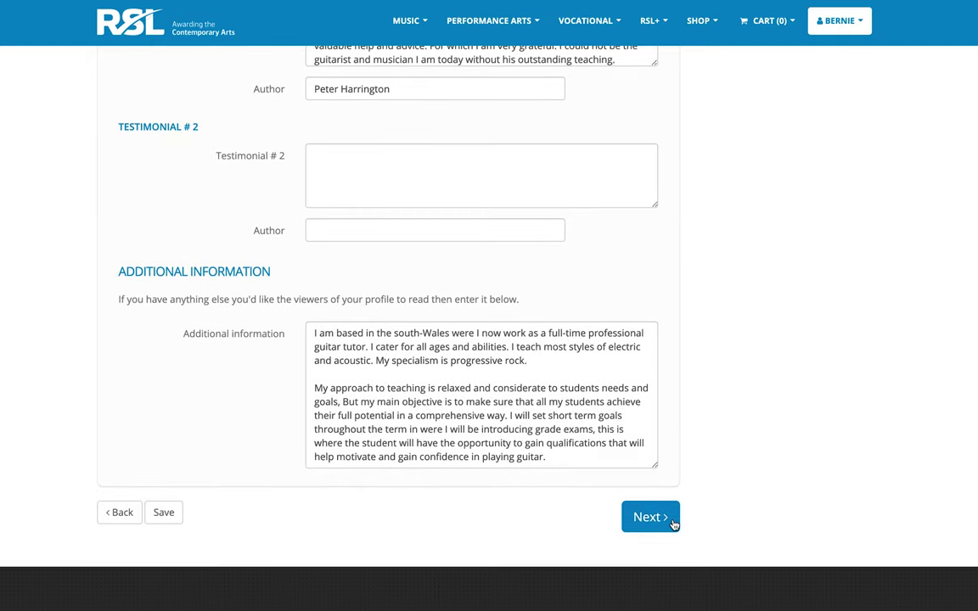
{"action": "left_click", "coordinate": [673, 524]}
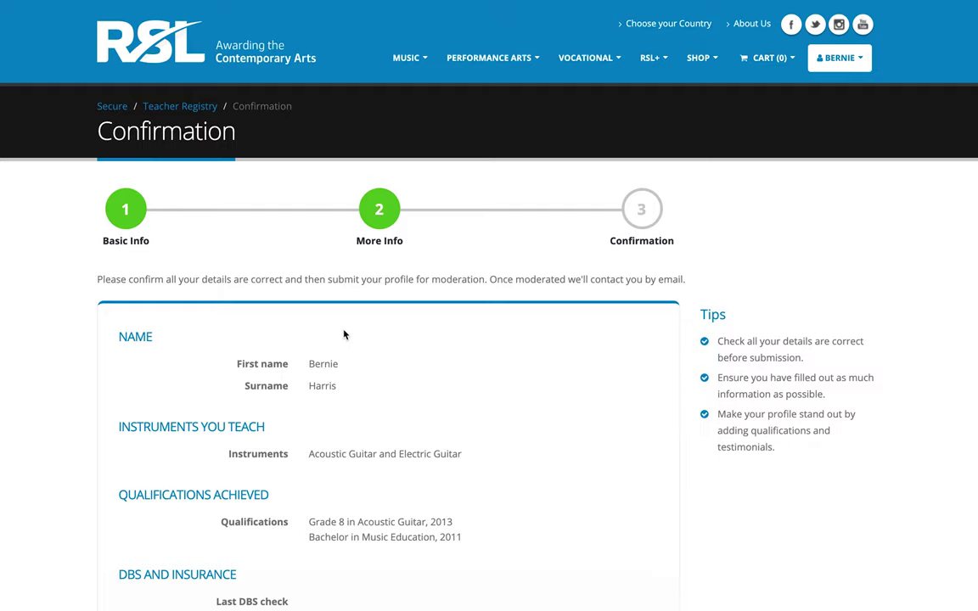
{"action": "scroll", "coordinate": [297, 358], "scroll_direction": "down", "scroll_amount": 3}
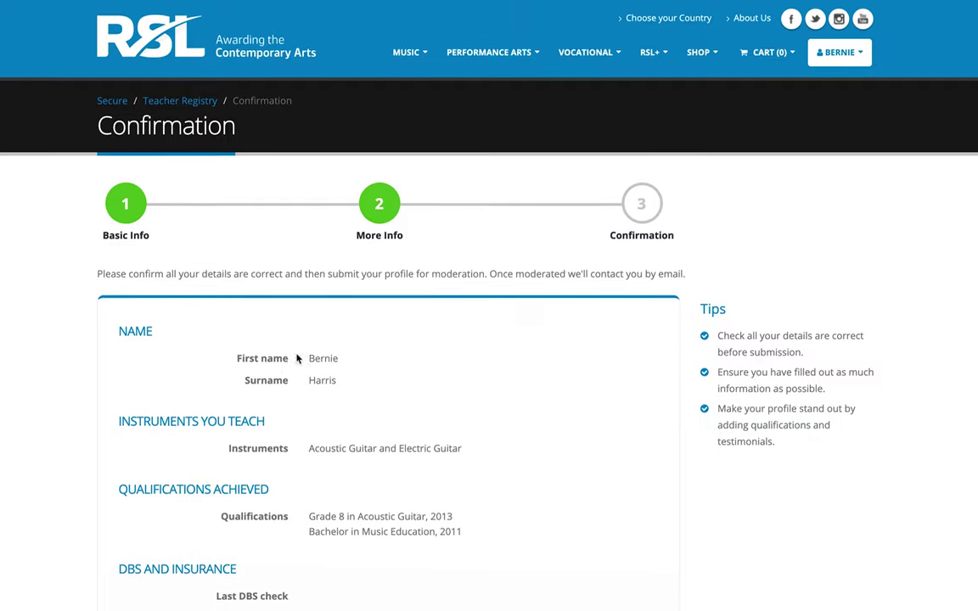
{"action": "scroll", "coordinate": [297, 357], "scroll_direction": "down", "scroll_amount": 2}
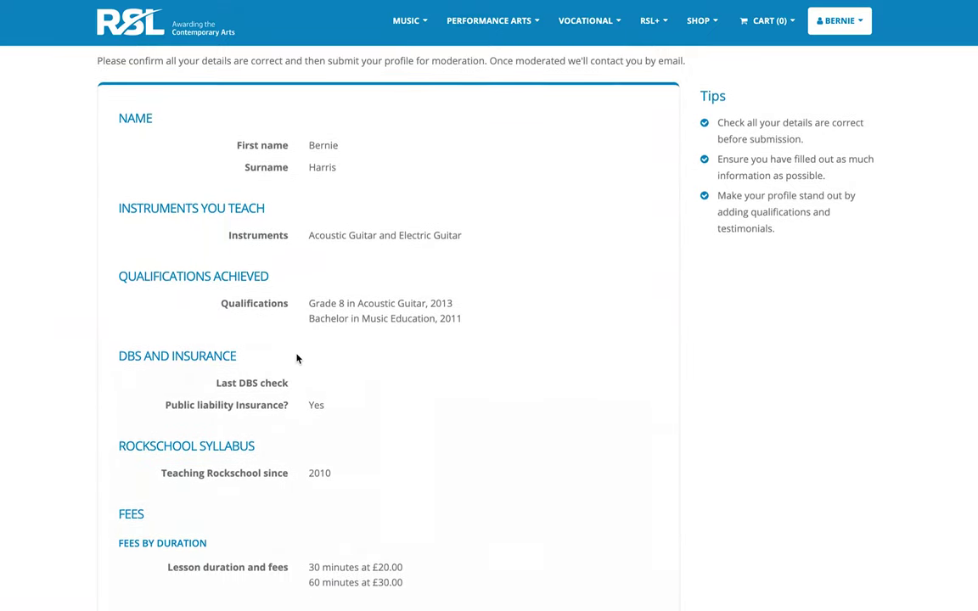
{"action": "scroll", "coordinate": [301, 477], "scroll_direction": "down", "scroll_amount": 4}
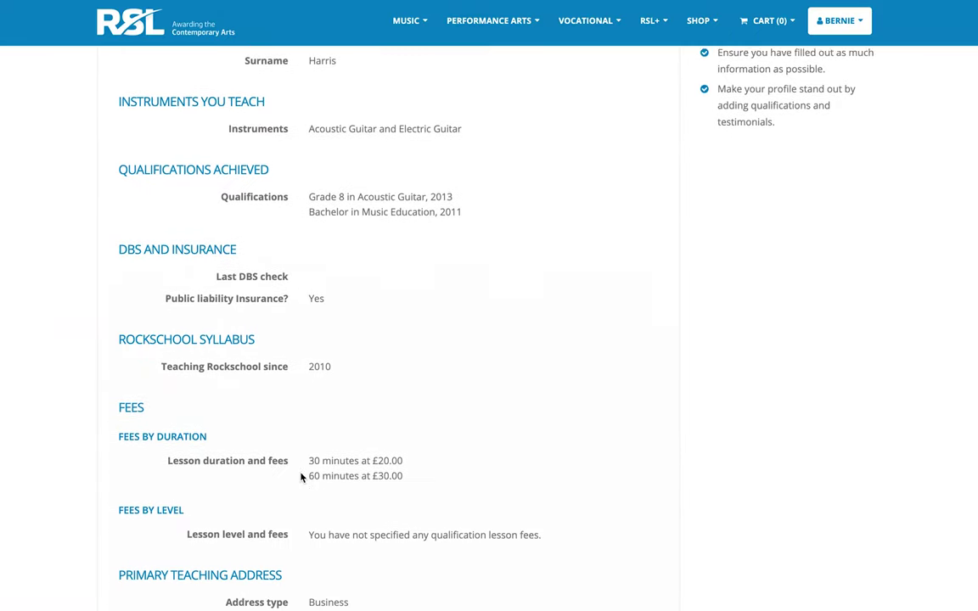
{"action": "scroll", "coordinate": [301, 477], "scroll_direction": "down", "scroll_amount": 4}
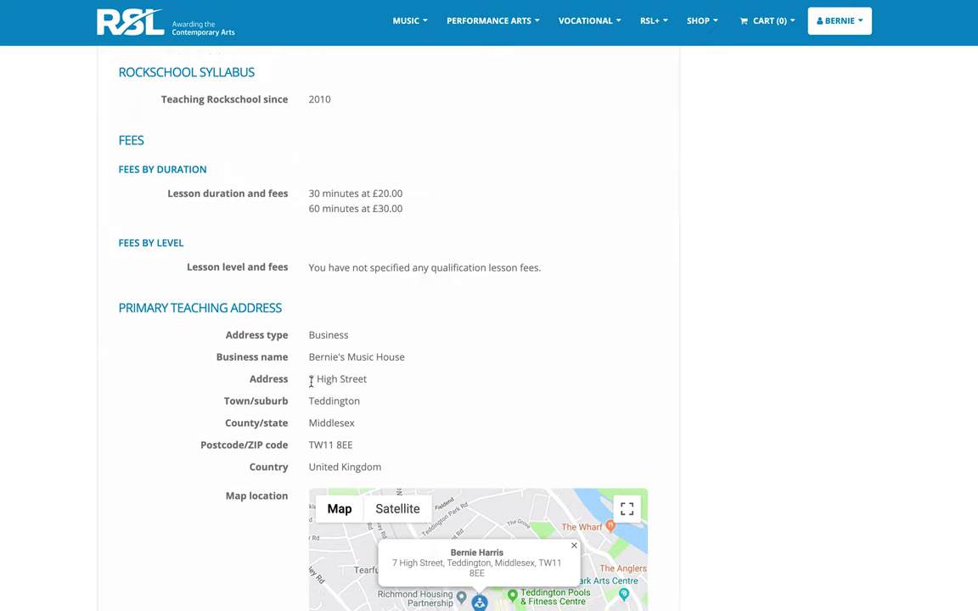
{"action": "scroll", "coordinate": [292, 390], "scroll_direction": "down", "scroll_amount": 5}
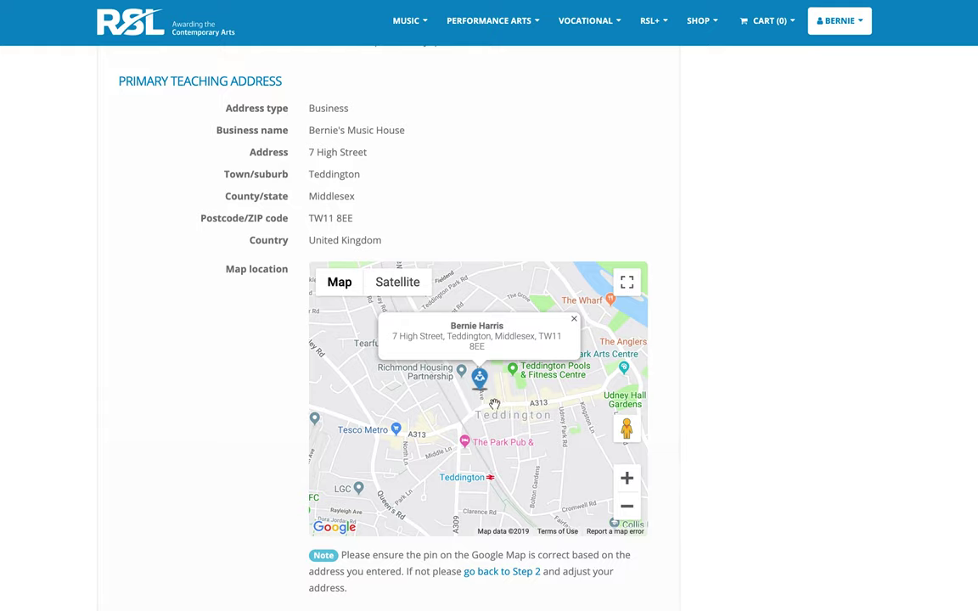
{"action": "scroll", "coordinate": [303, 451], "scroll_direction": "down", "scroll_amount": 5}
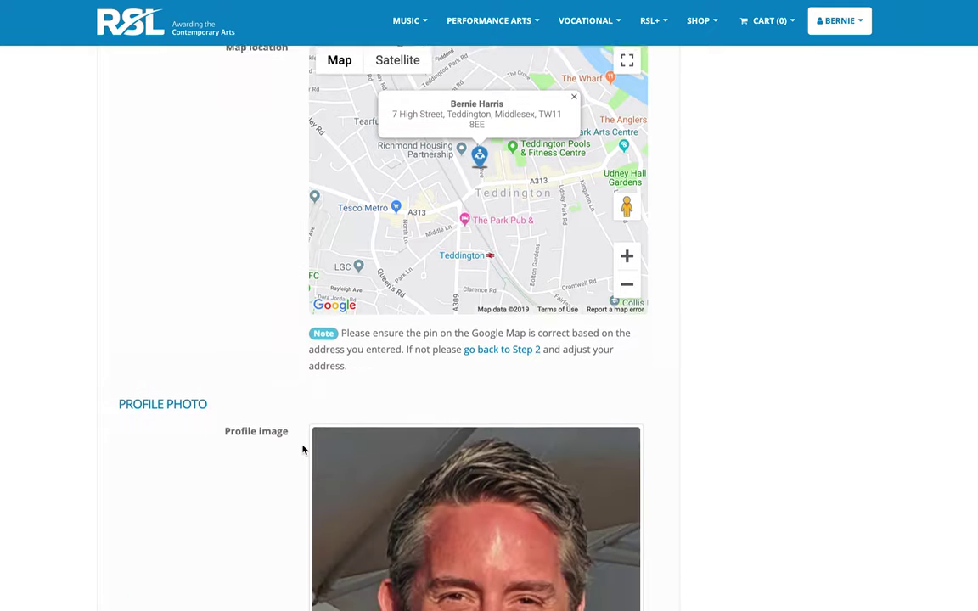
{"action": "scroll", "coordinate": [303, 450], "scroll_direction": "down", "scroll_amount": 2}
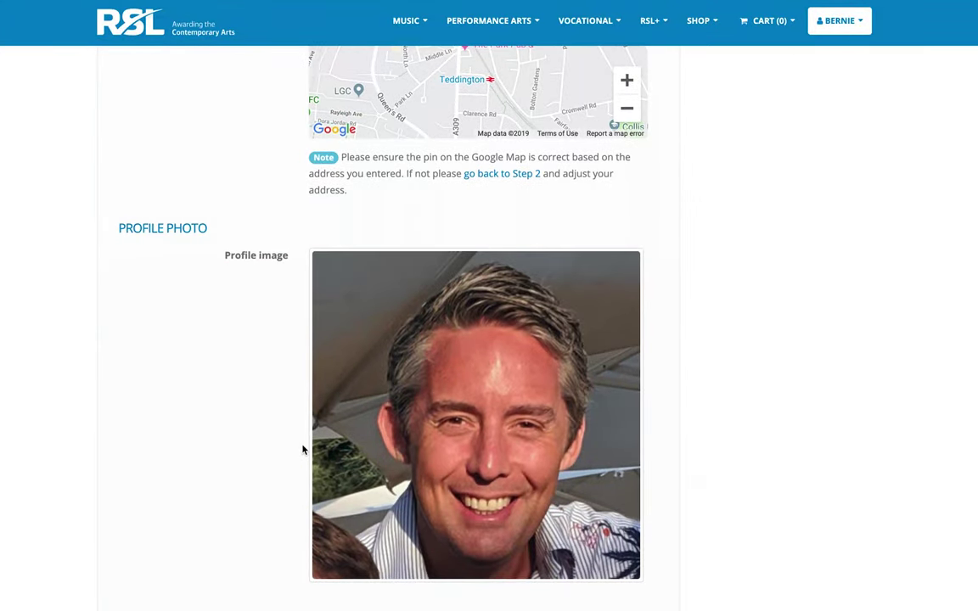
{"action": "scroll", "coordinate": [303, 450], "scroll_direction": "down", "scroll_amount": 5}
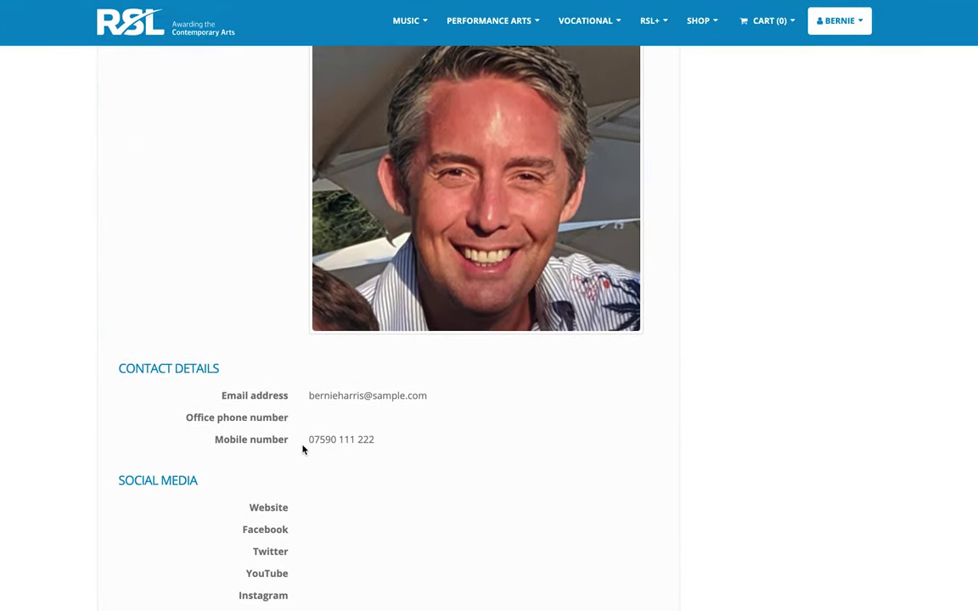
{"action": "scroll", "coordinate": [303, 450], "scroll_direction": "down", "scroll_amount": 6}
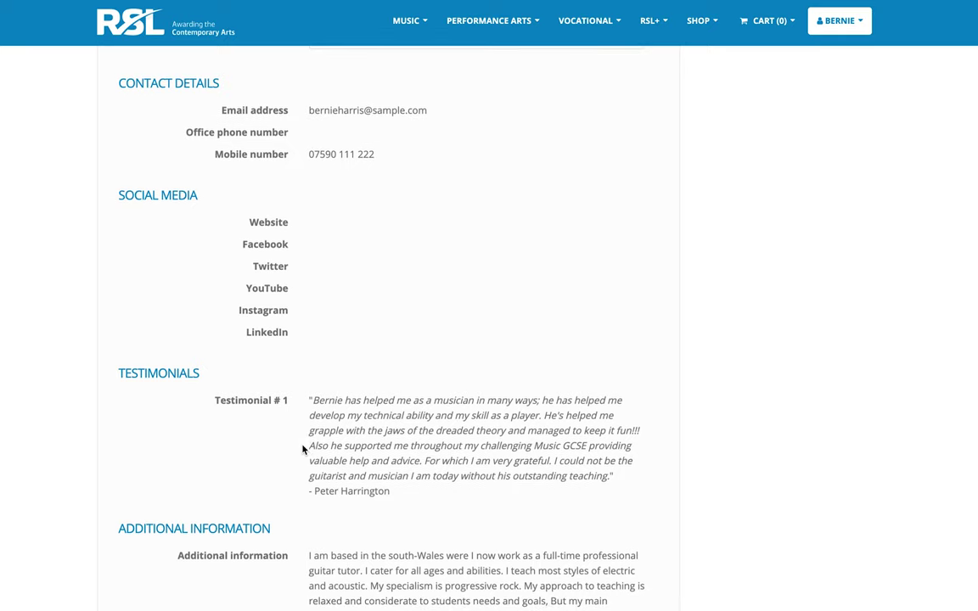
{"action": "scroll", "coordinate": [278, 308], "scroll_direction": "down", "scroll_amount": 3}
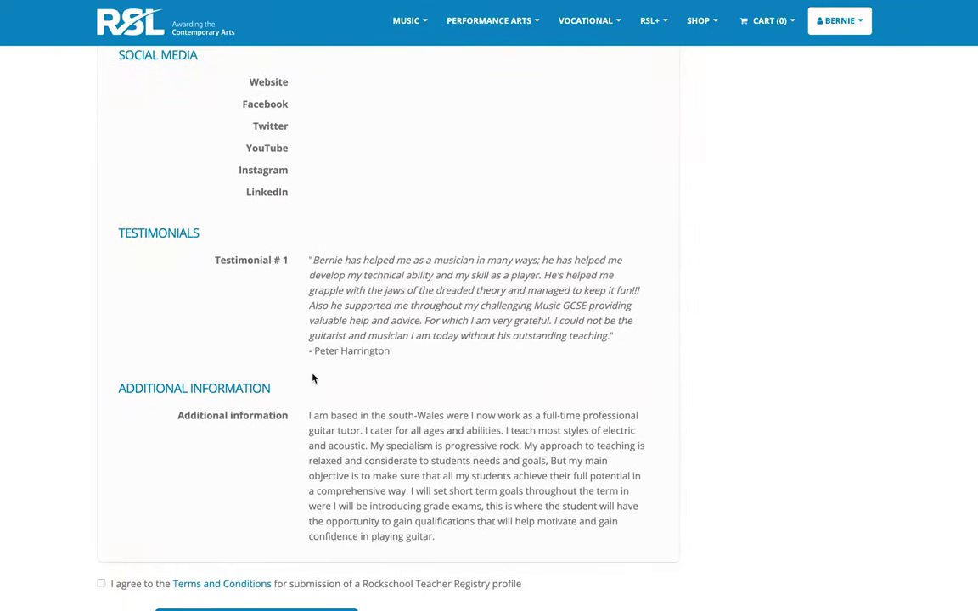
Agree to the Terms and Conditions and submit the profile for moderation.
{"action": "scroll", "coordinate": [361, 446], "scroll_direction": "down", "scroll_amount": 1}
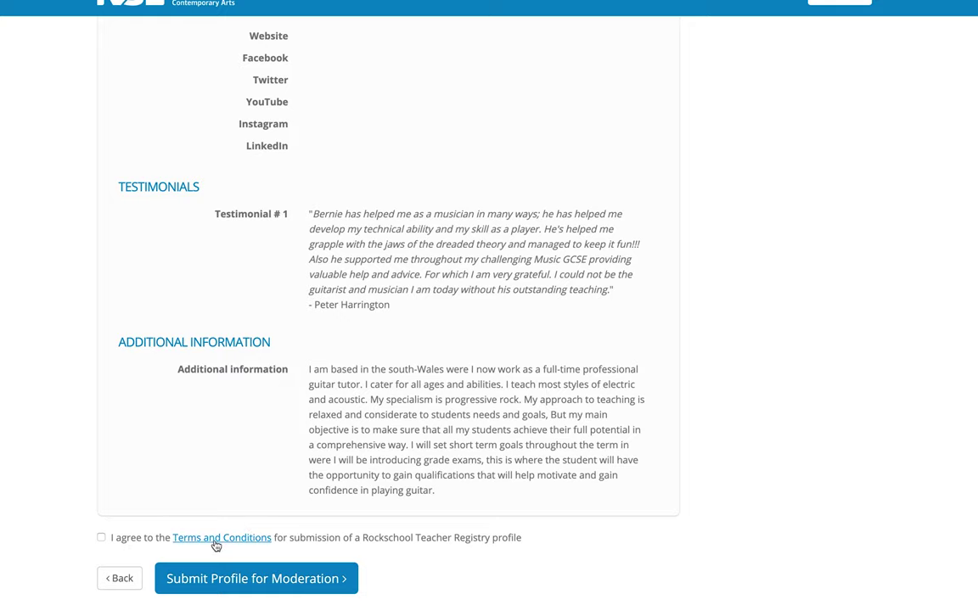
{"action": "left_click", "coordinate": [125, 539]}
{"action": "left_click", "coordinate": [351, 584]}
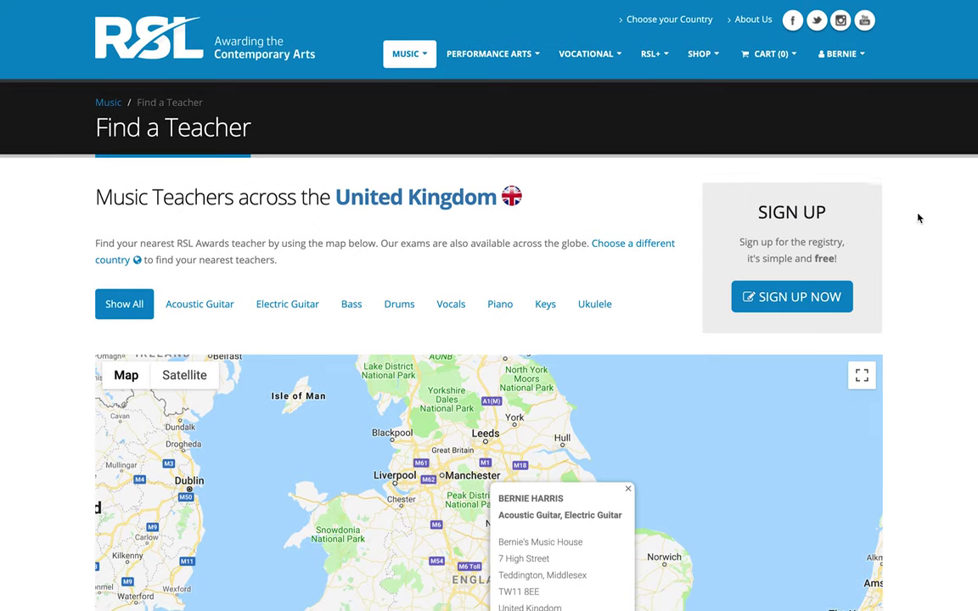
Open the guitar teacher's details from their popup on the Find a Teacher map.
{"action": "scroll", "coordinate": [918, 218], "scroll_direction": "down", "scroll_amount": 3}
{"action": "scroll", "coordinate": [917, 218], "scroll_direction": "down", "scroll_amount": 2}
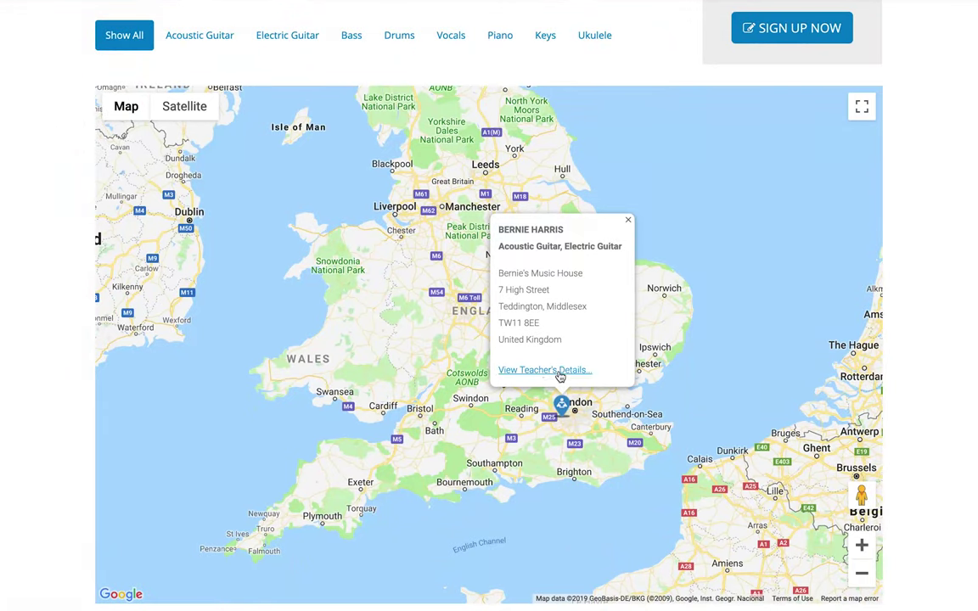
{"action": "left_click", "coordinate": [567, 374]}
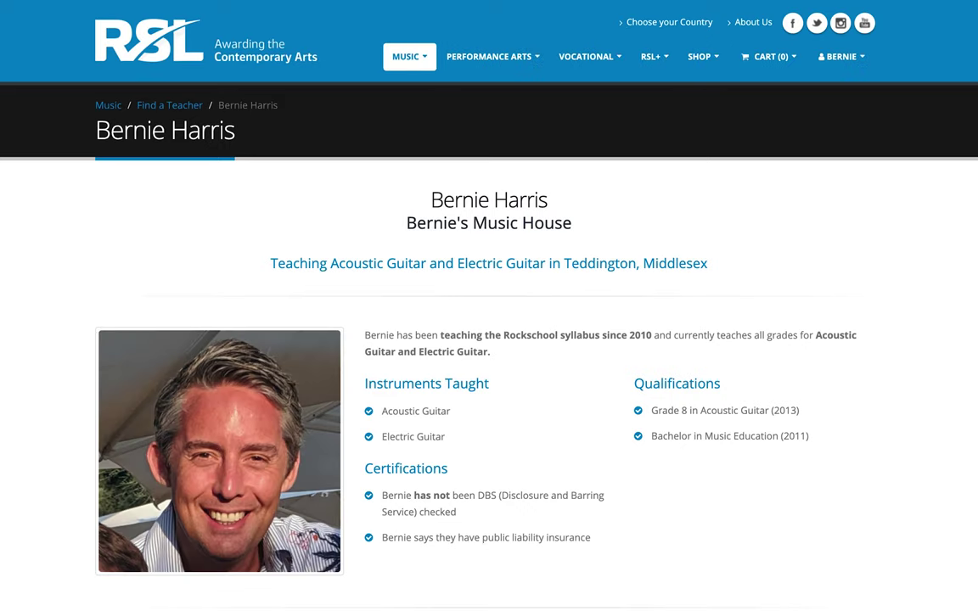
{"action": "scroll", "coordinate": [489, 340], "scroll_direction": "down", "scroll_amount": 10}
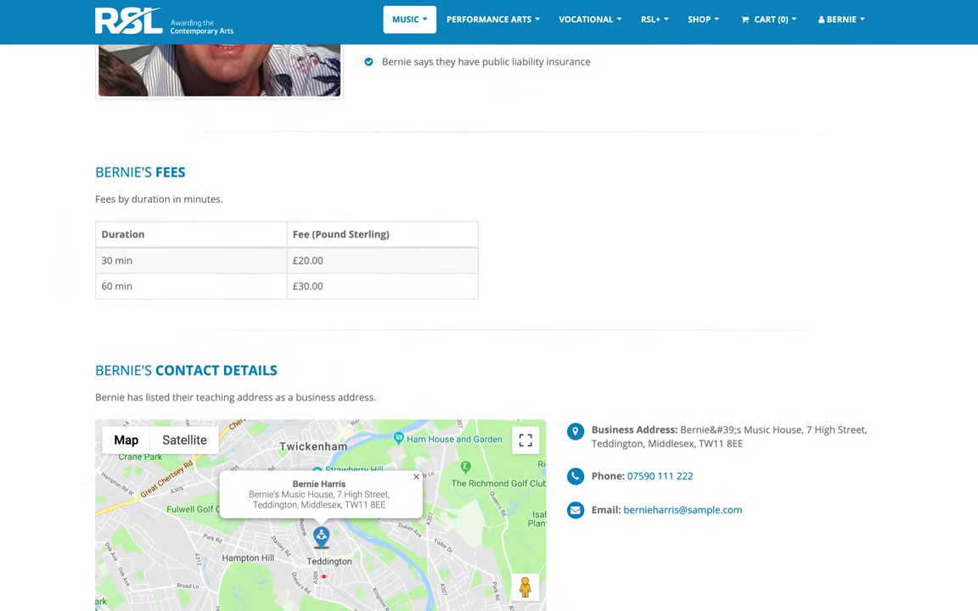
{"action": "scroll", "coordinate": [489, 339], "scroll_direction": "down", "scroll_amount": 5}
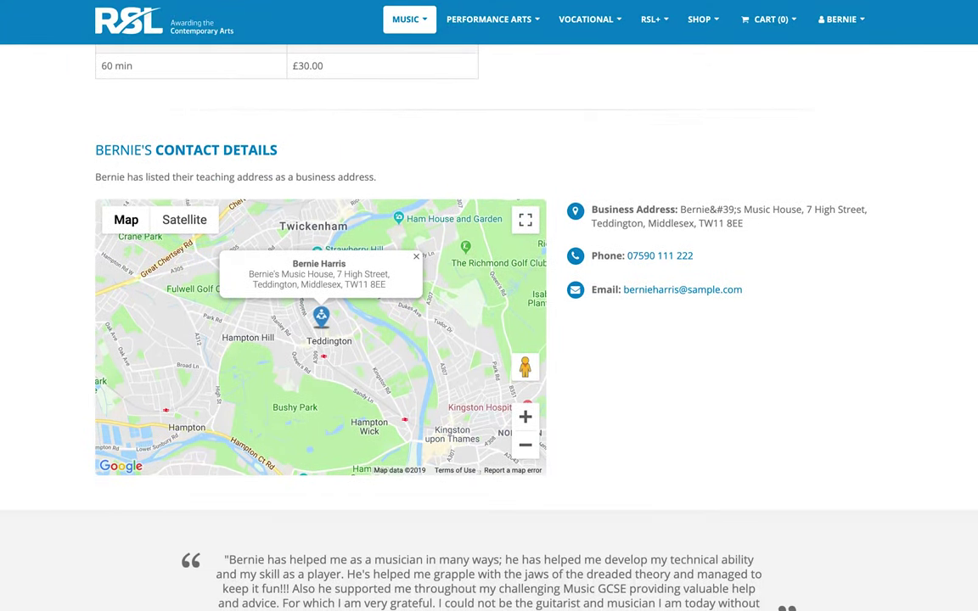
{"action": "scroll", "coordinate": [489, 339], "scroll_direction": "down", "scroll_amount": 12}
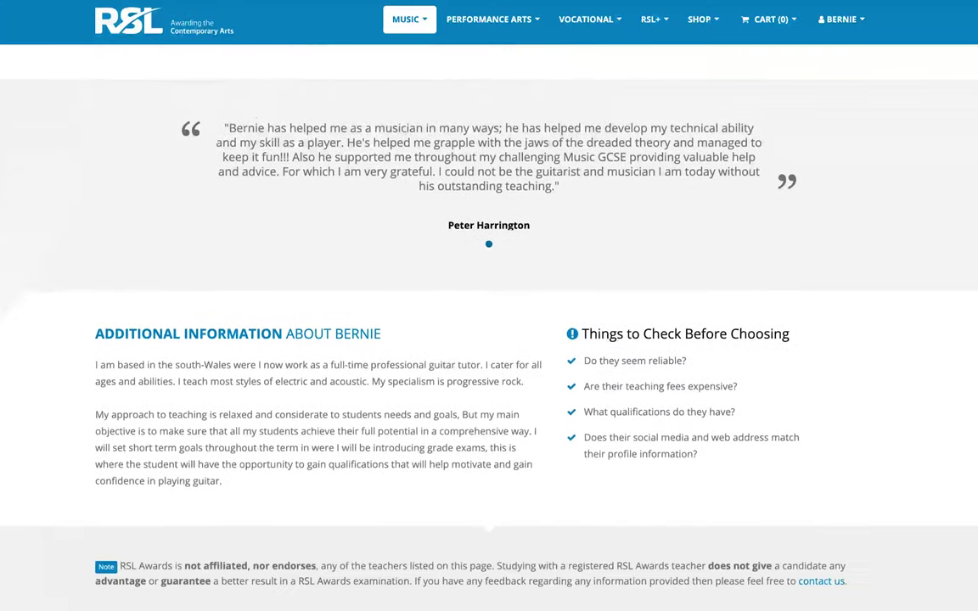
{"action": "scroll", "coordinate": [489, 339], "scroll_direction": "down", "scroll_amount": 3}
{"action": "scroll", "coordinate": [489, 339], "scroll_direction": "up", "scroll_amount": 5}
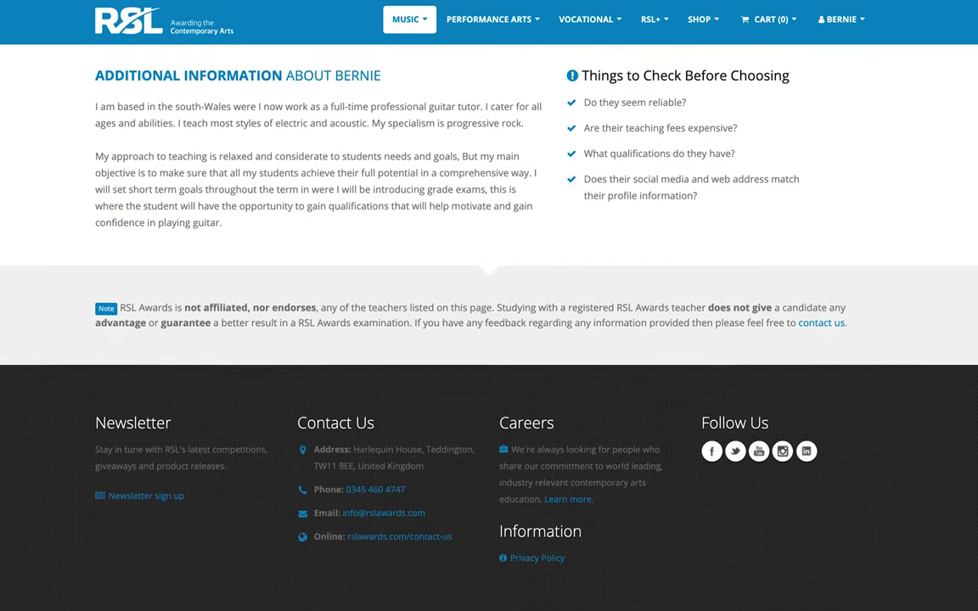
{"action": "scroll", "coordinate": [489, 339], "scroll_direction": "up", "scroll_amount": 14}
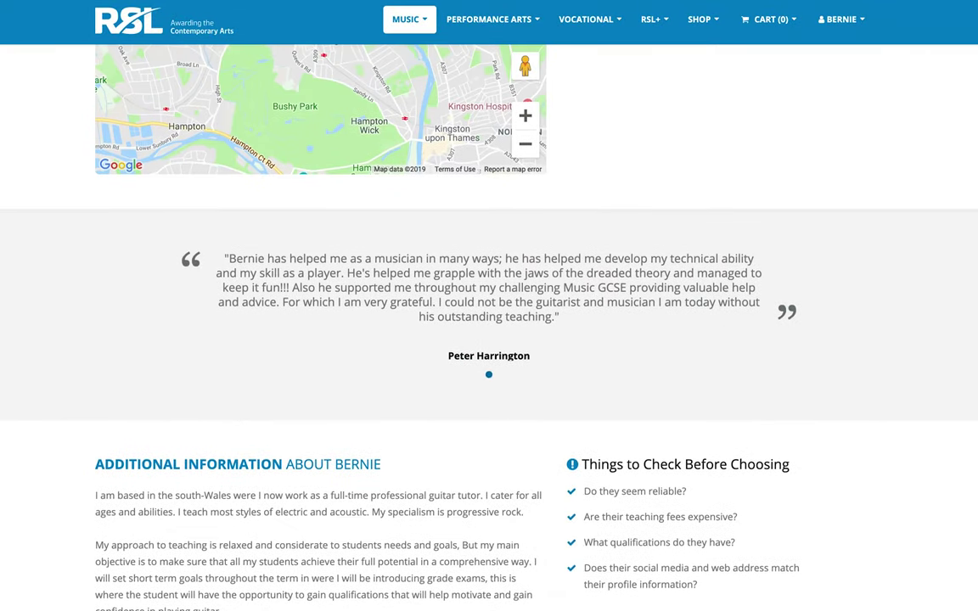
{"action": "scroll", "coordinate": [488, 339], "scroll_direction": "up", "scroll_amount": 9}
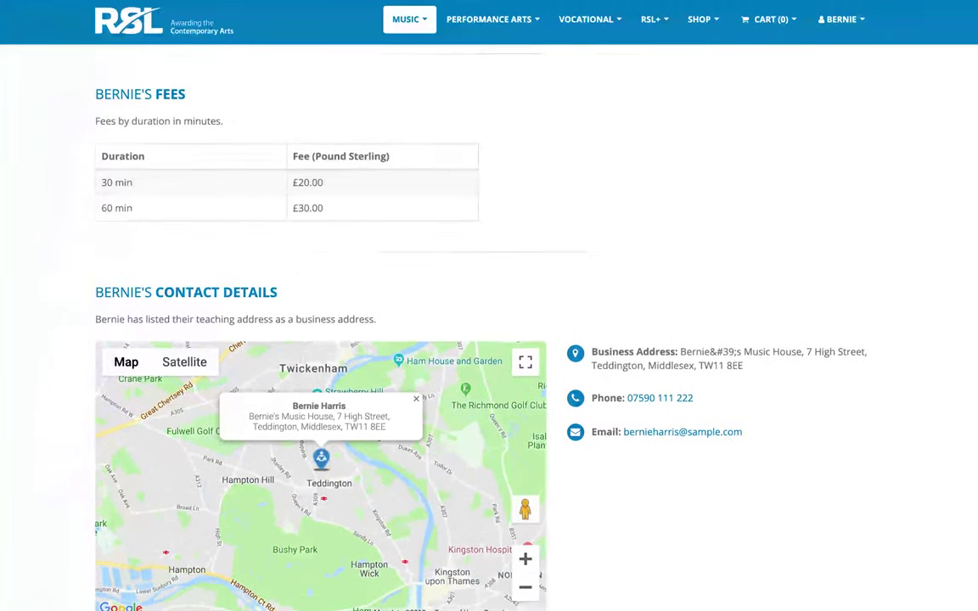
{"action": "scroll", "coordinate": [488, 340], "scroll_direction": "up", "scroll_amount": 4}
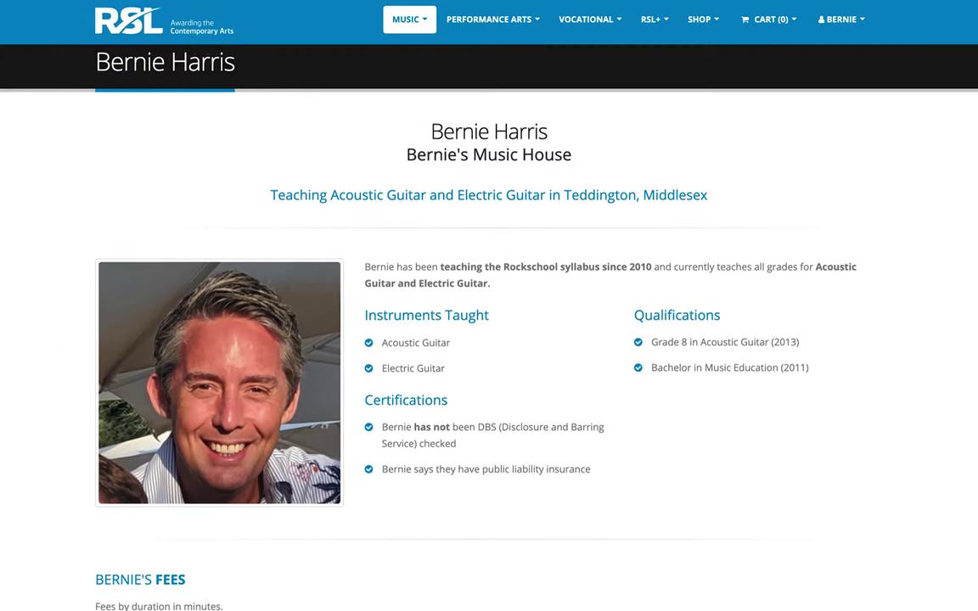